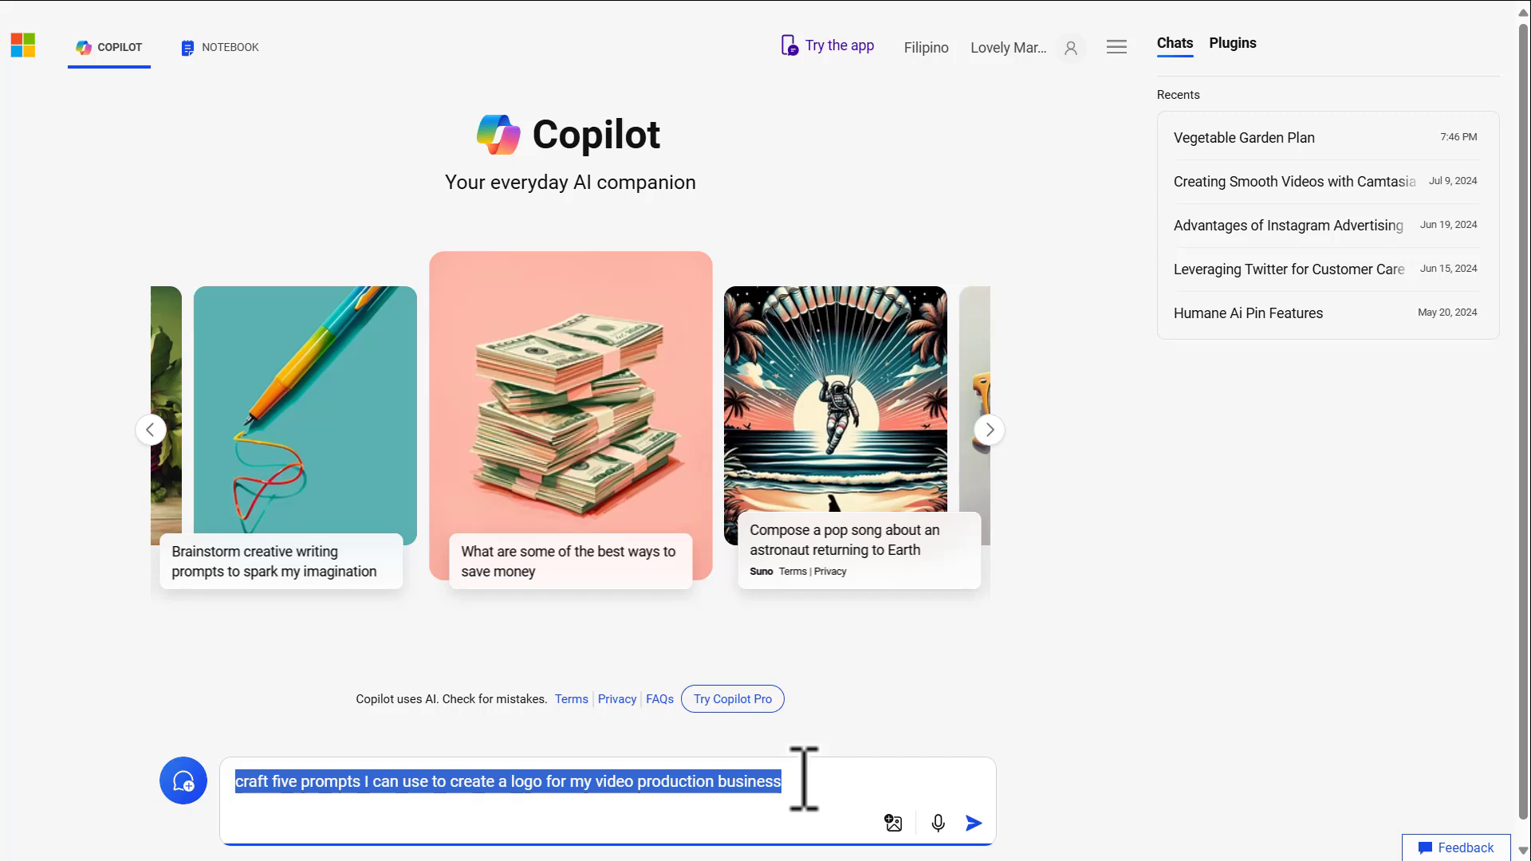
Submit the prompt "craft five prompts I can use to create a logo for my video production business" to Copilot
click(590, 782)
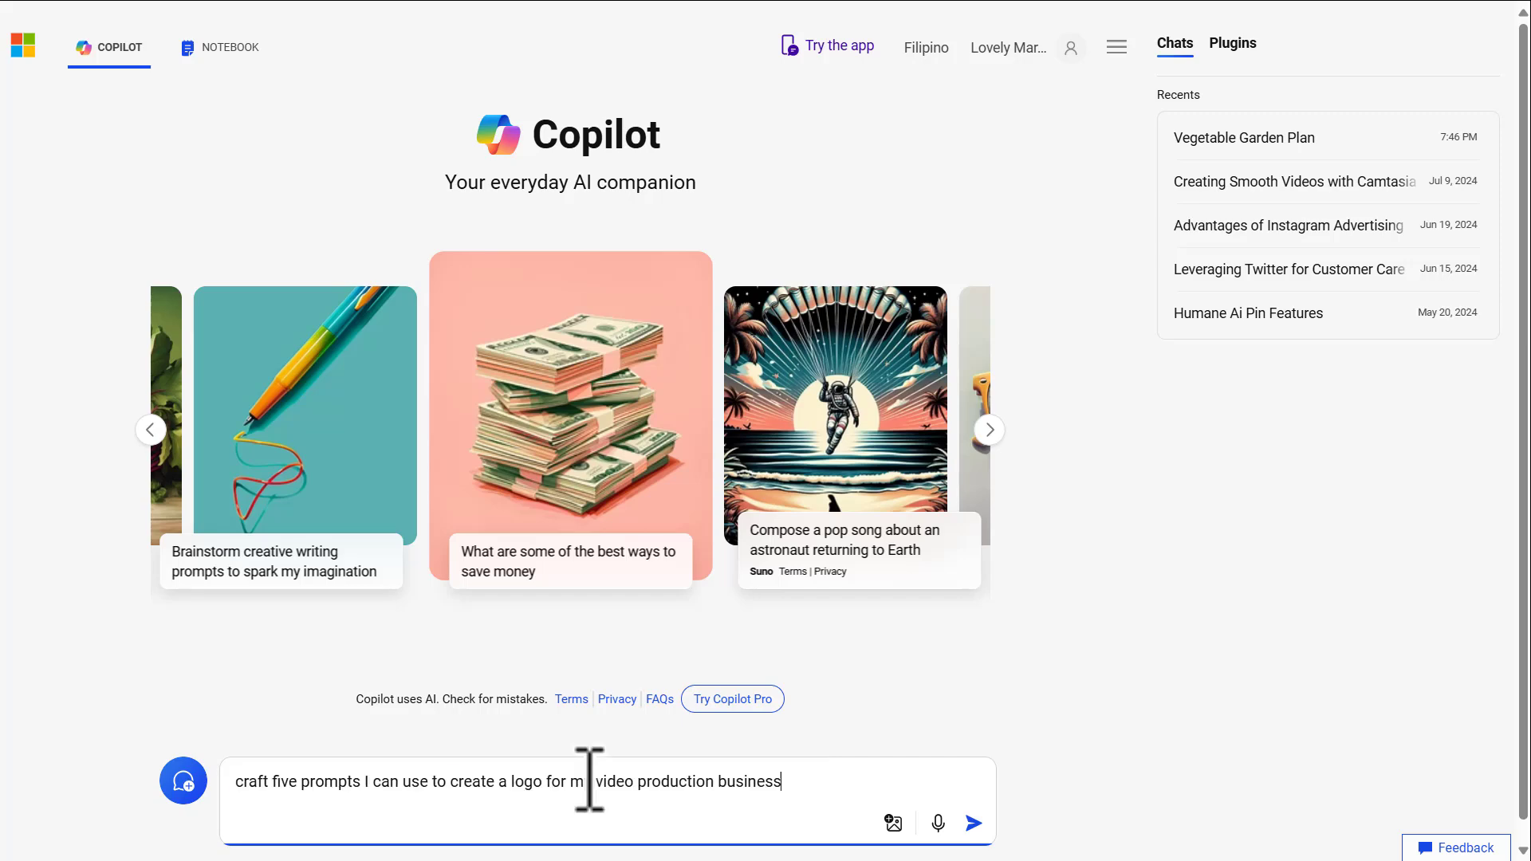
drag(597, 784, 815, 784)
click(815, 784)
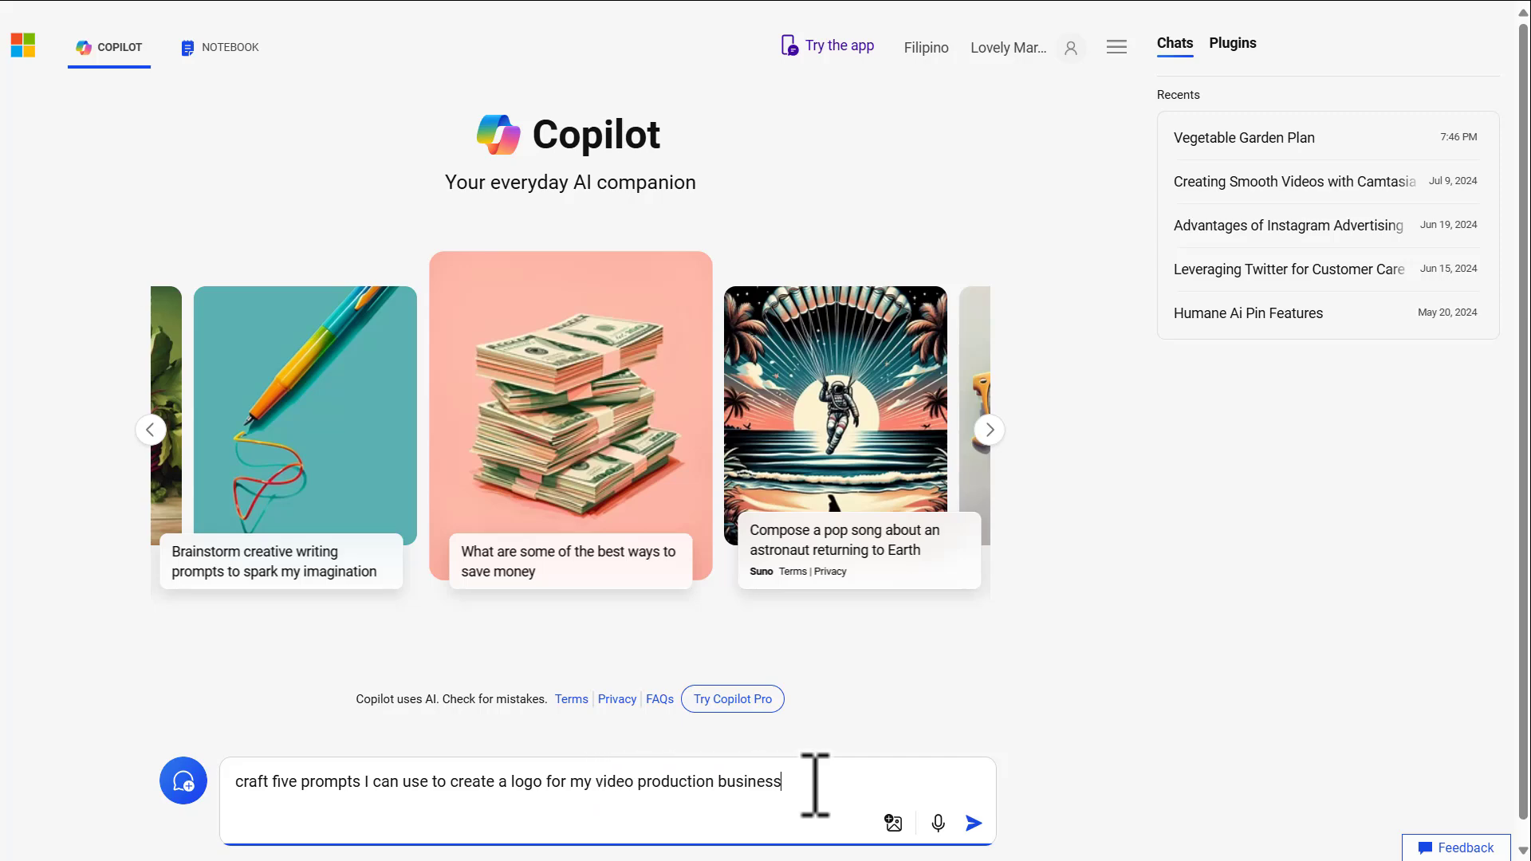
drag(596, 782, 797, 784)
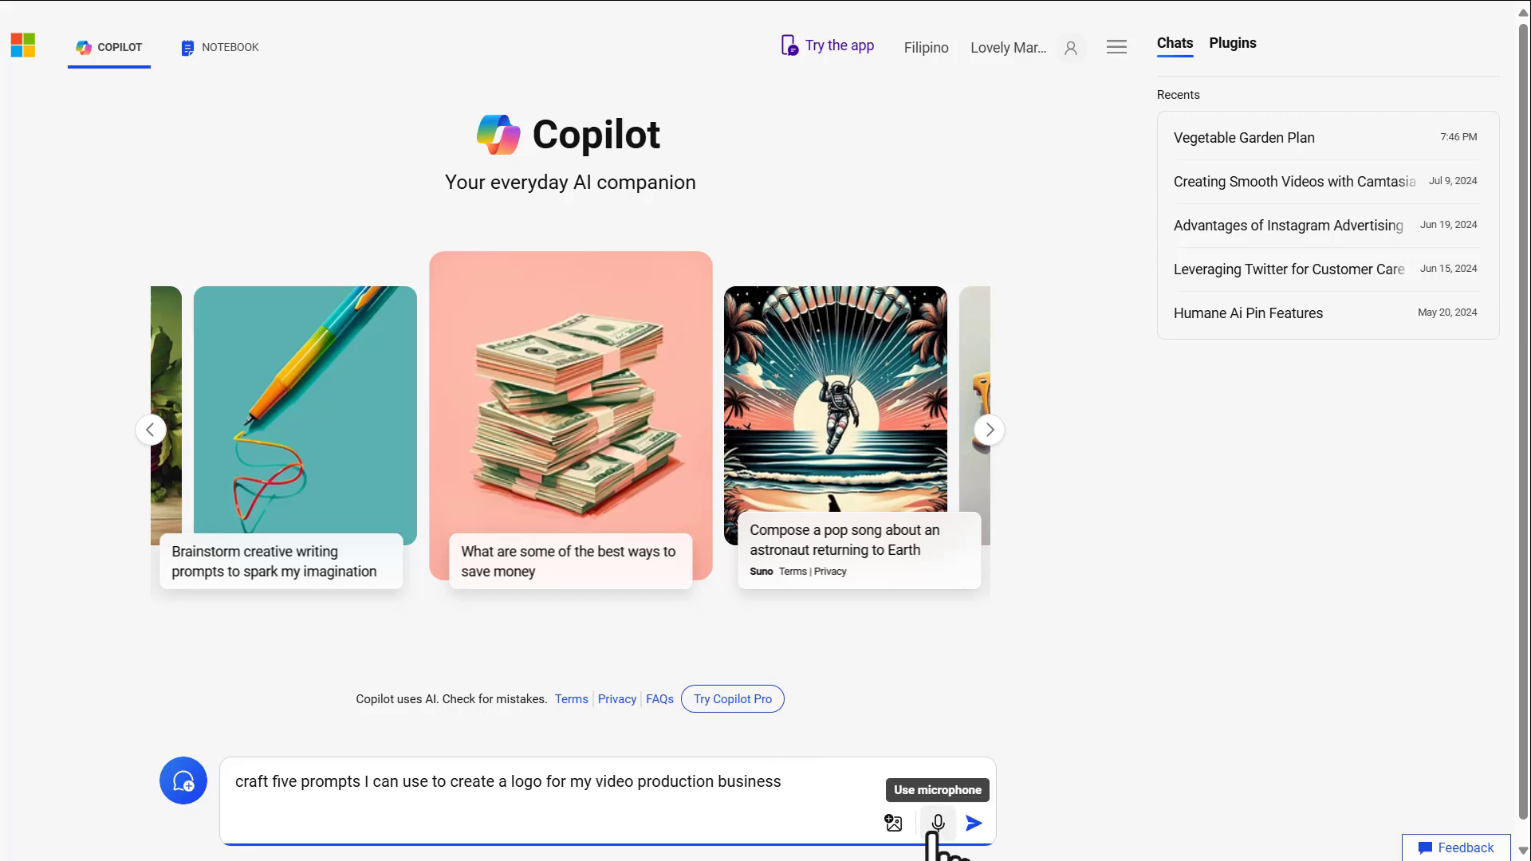
click(973, 822)
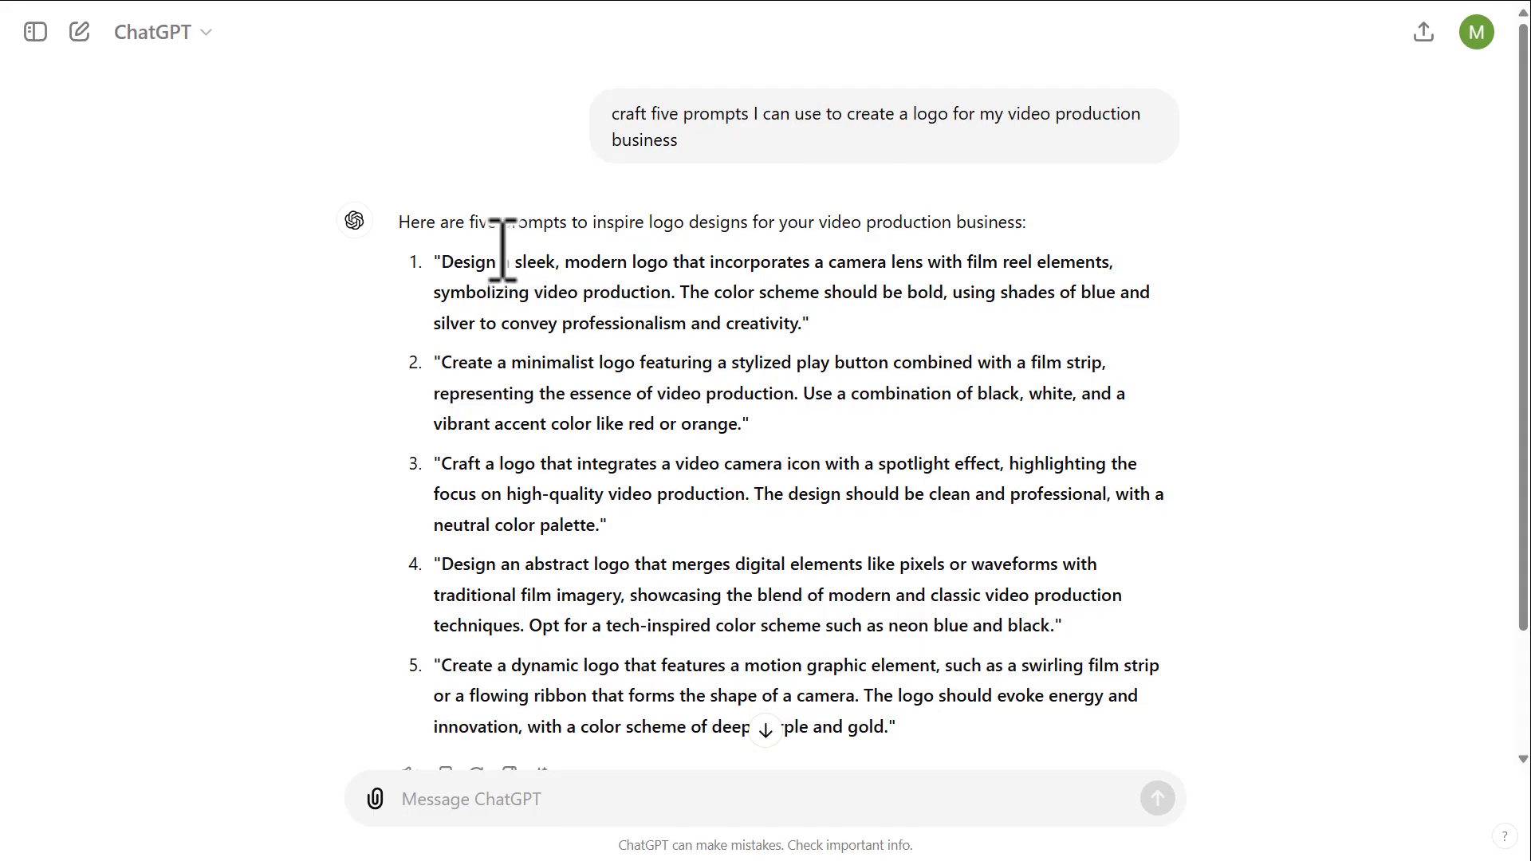
Copy the first logo prompt, about a camera lens with film reel elements, from ChatGPT's answer and submit it to Copilot
drag(440, 263, 806, 314)
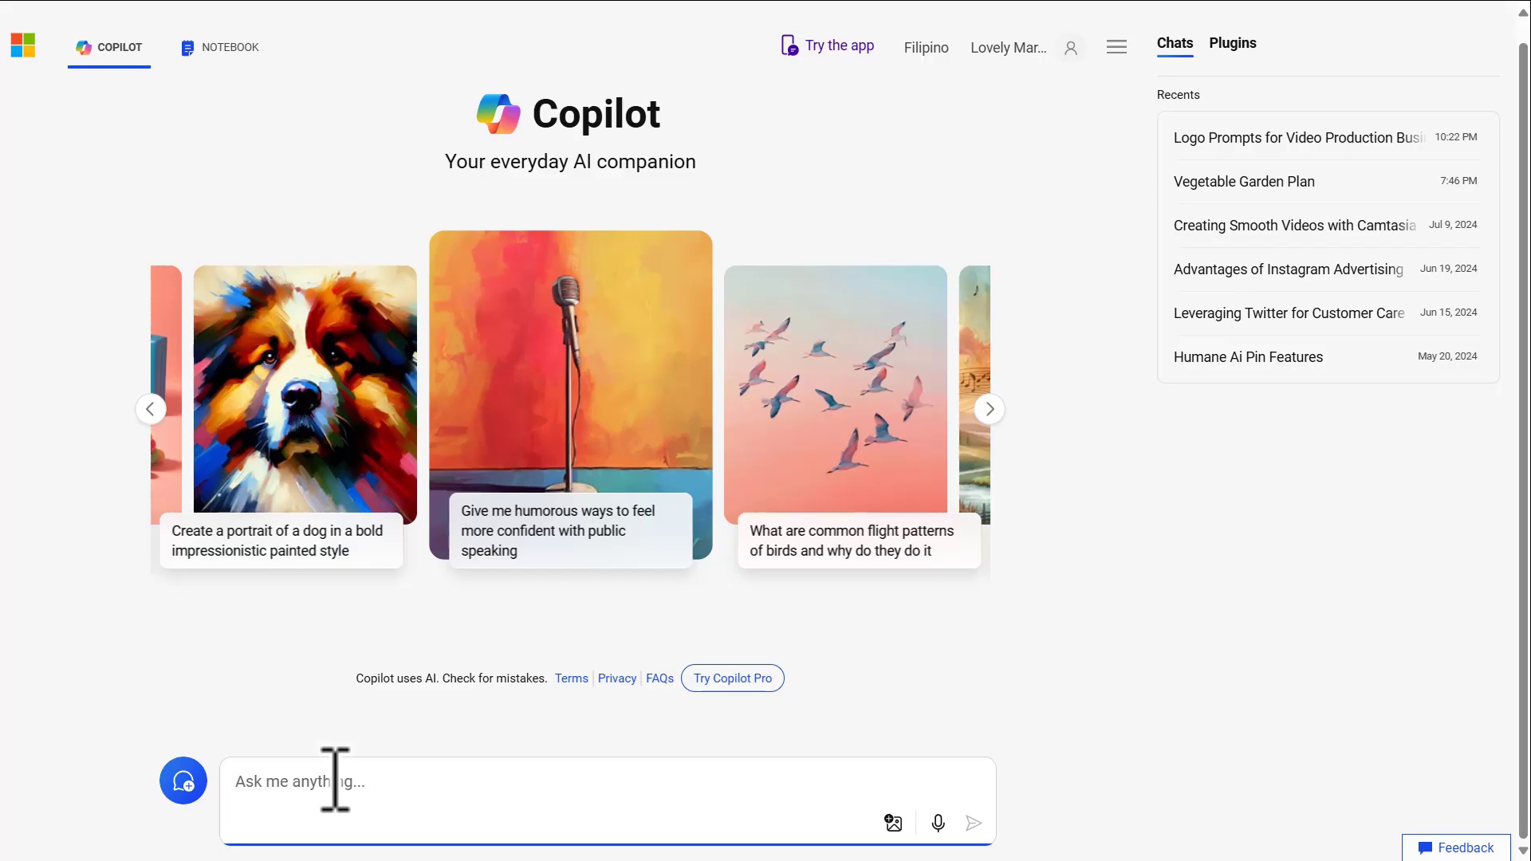
text(Design a sleek, modern logo that incorporates a camera lens with film reel elements, symbolizing video production. The color scheme should be bold, using shades of blue and silver to convey professionalism and creativity)
click(974, 823)
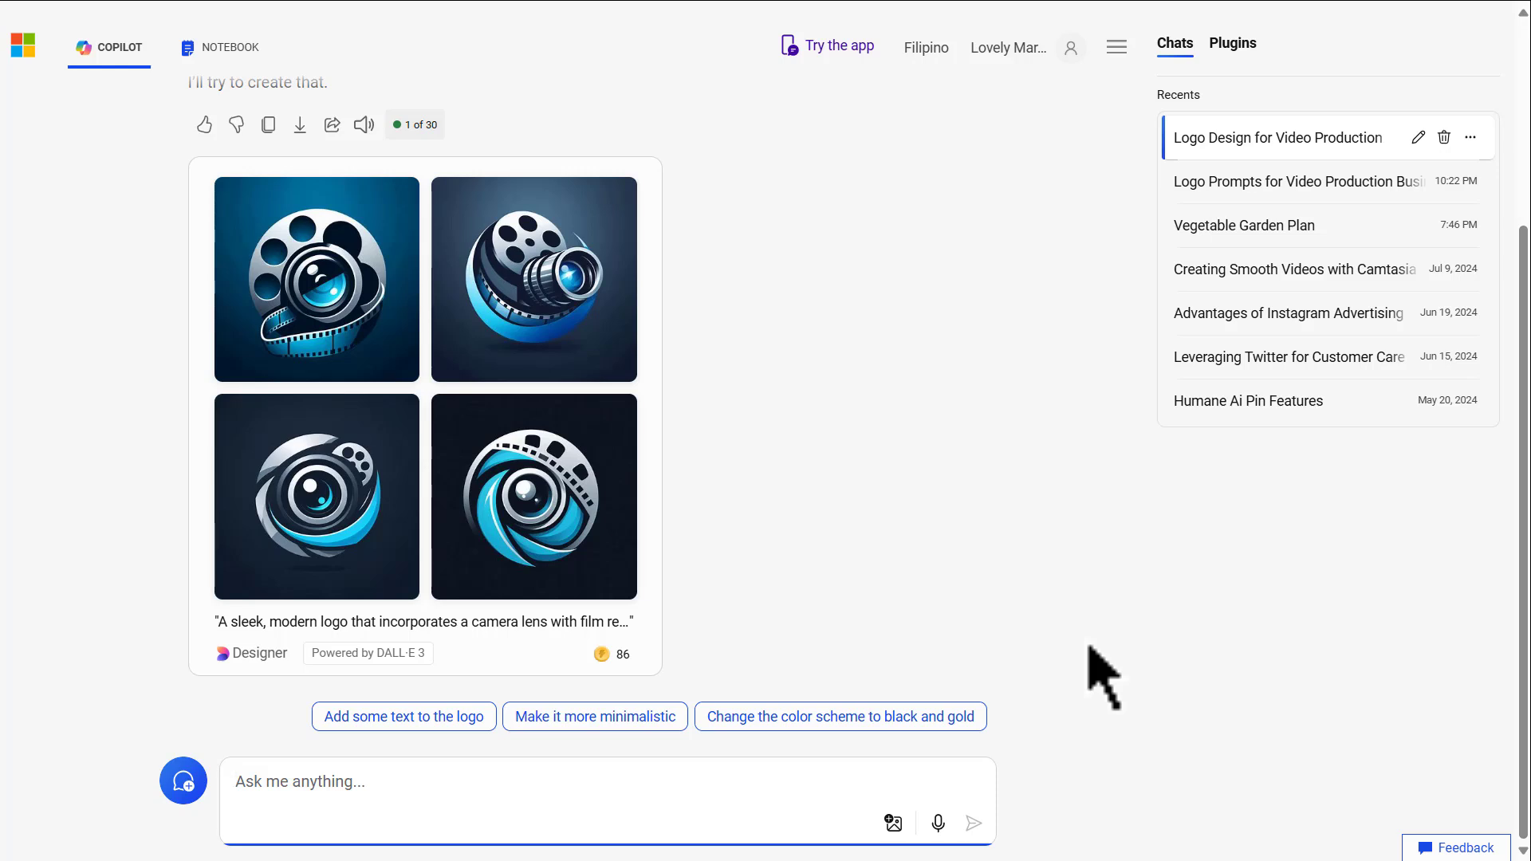
Open the first generated logo for customizing in Designer and apply the Light filter at intensity 33
click(382, 288)
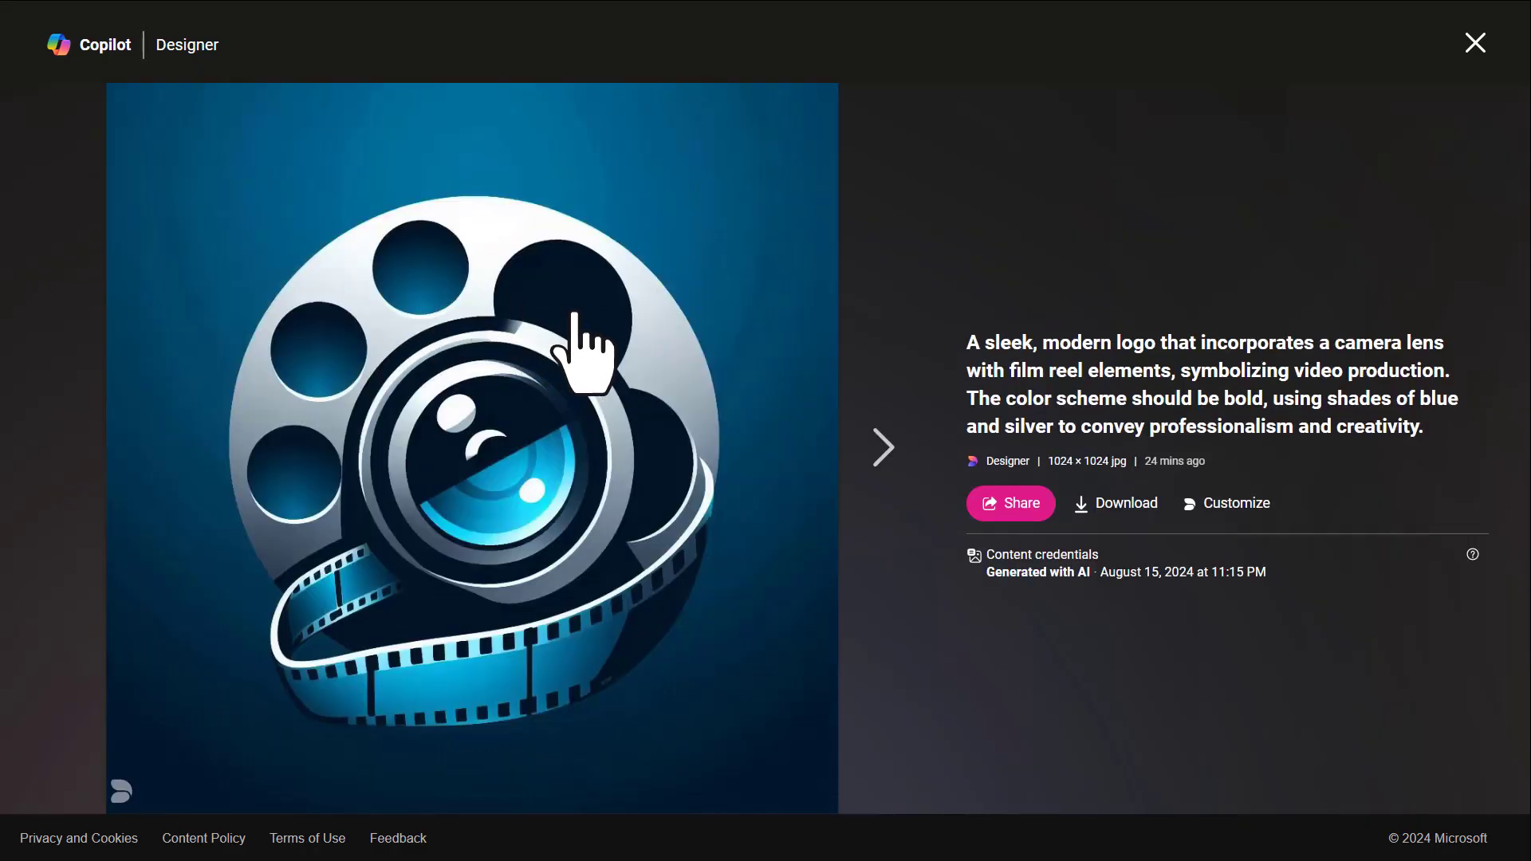
click(1234, 520)
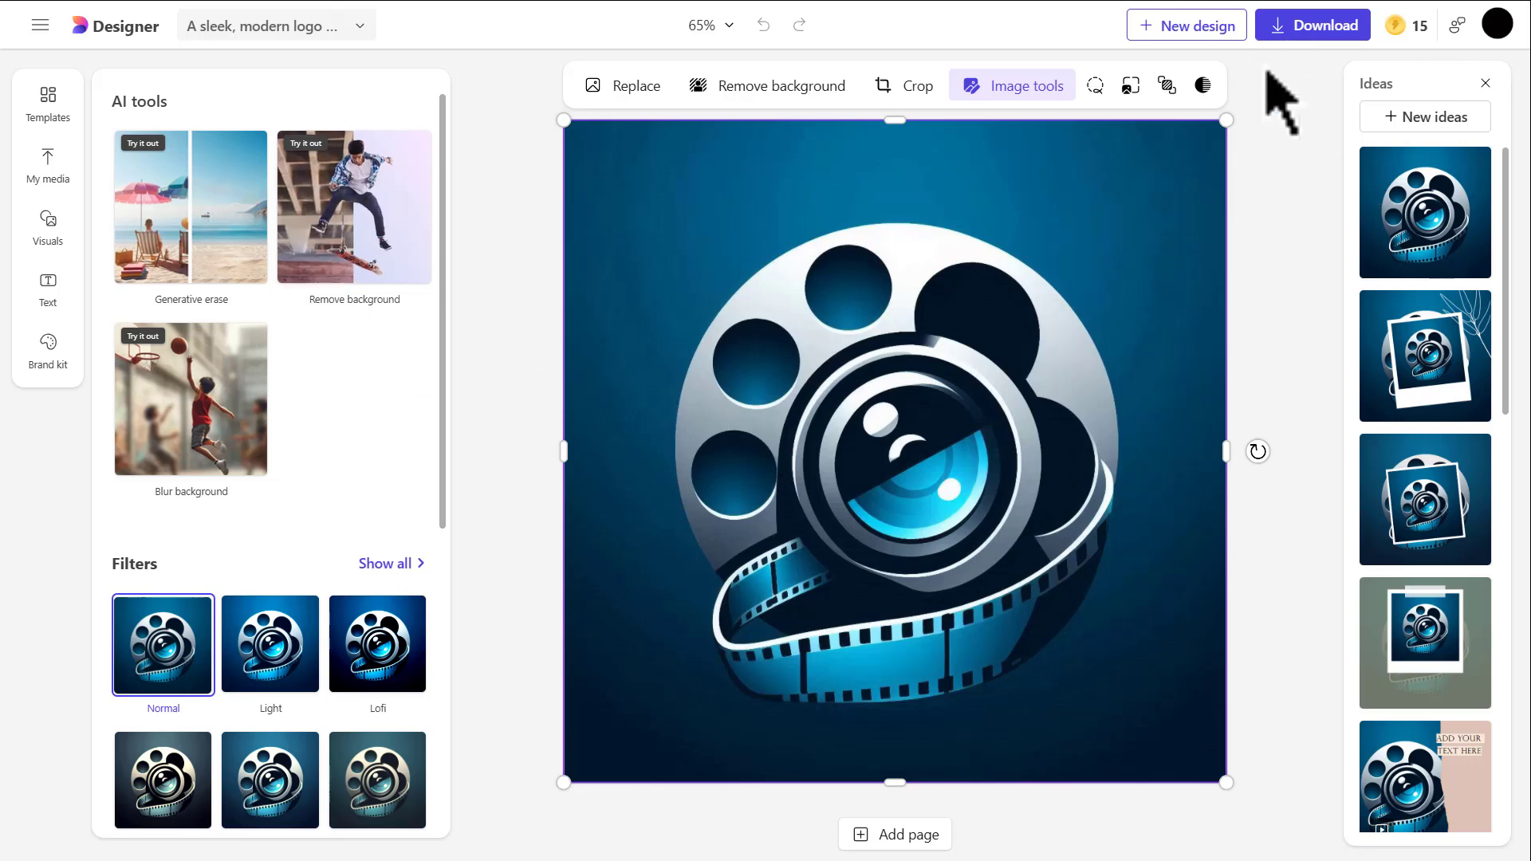
scroll(393, 478, down, 3)
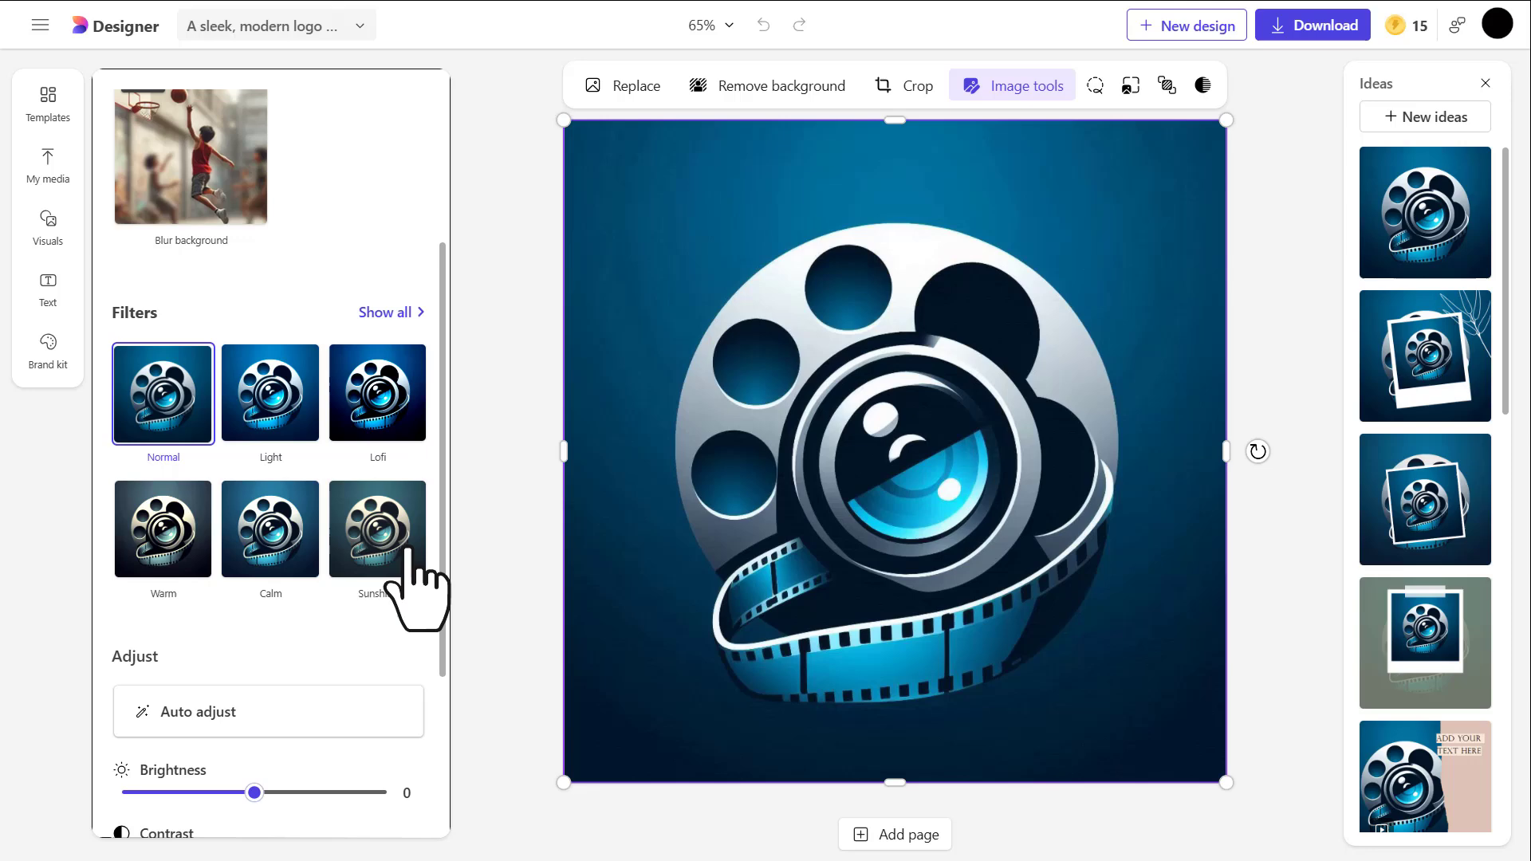
click(274, 403)
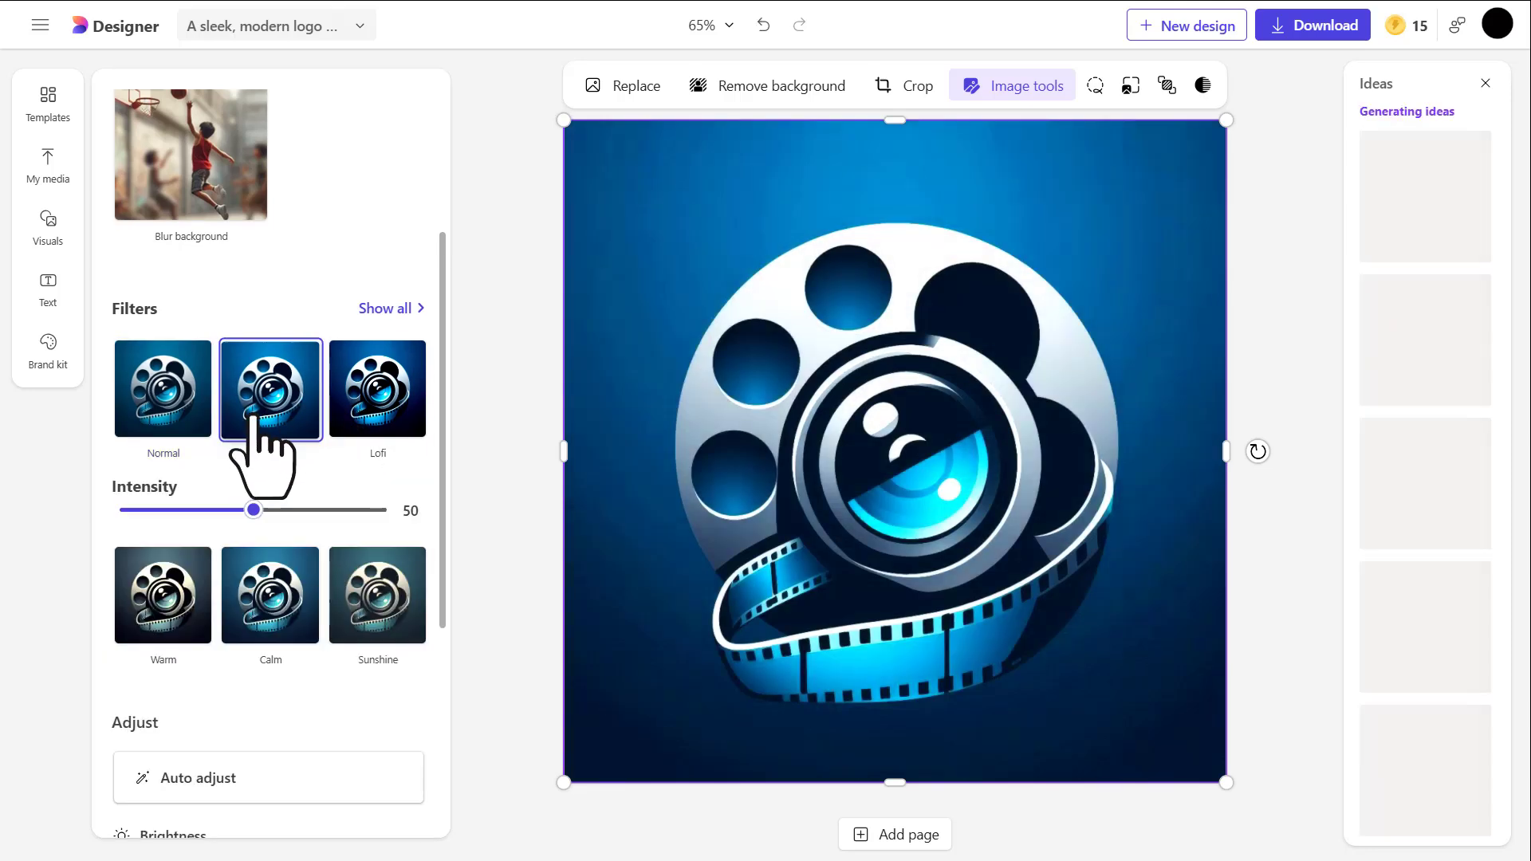
drag(254, 510, 221, 514)
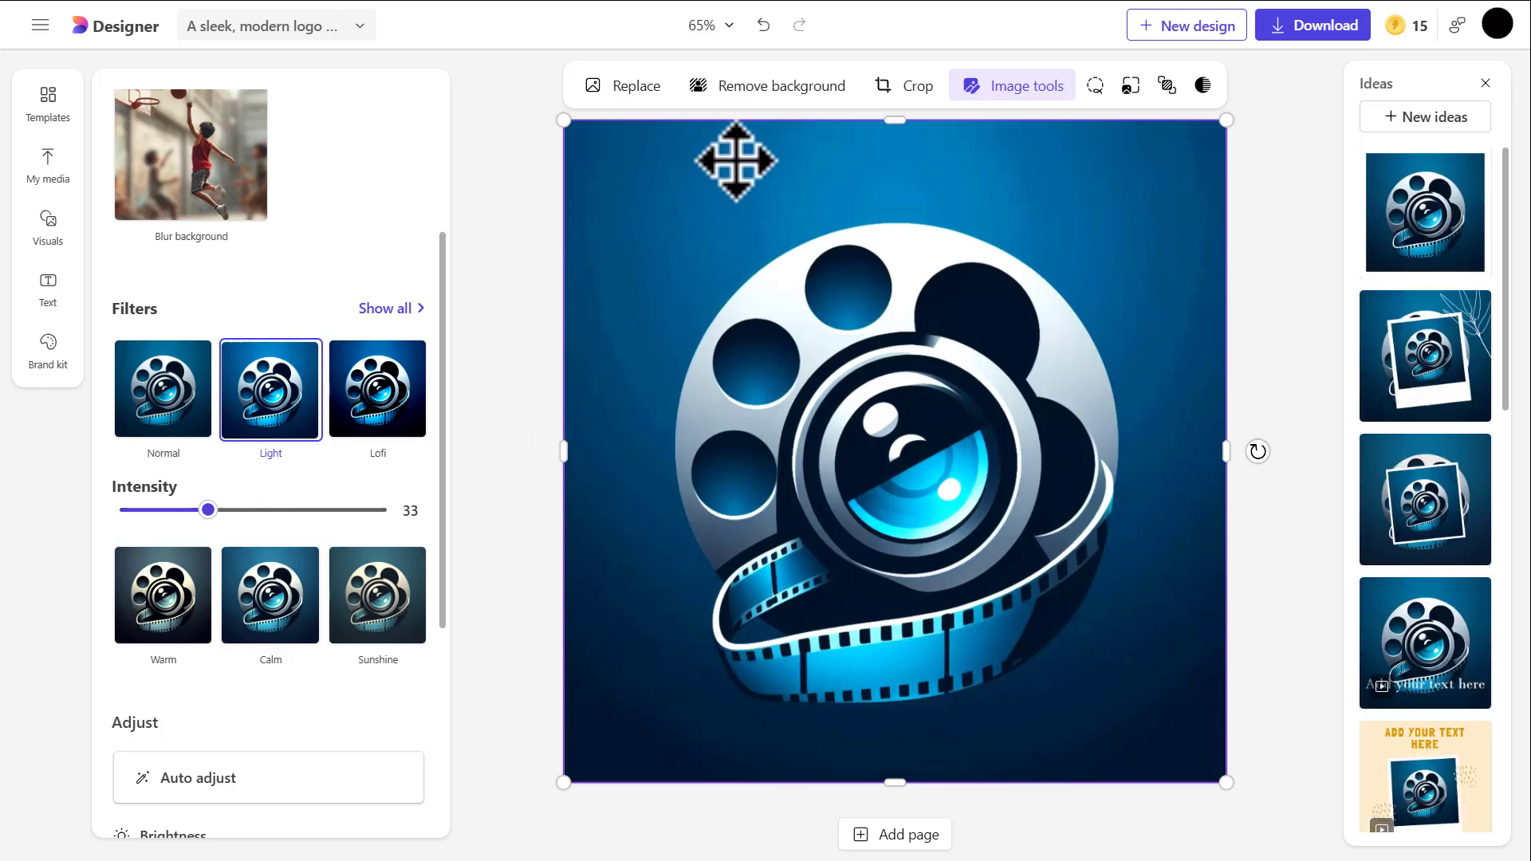
Remove the logo image's background and shrink it to about 728 by 728, centred in the upper part of the canvas
click(763, 97)
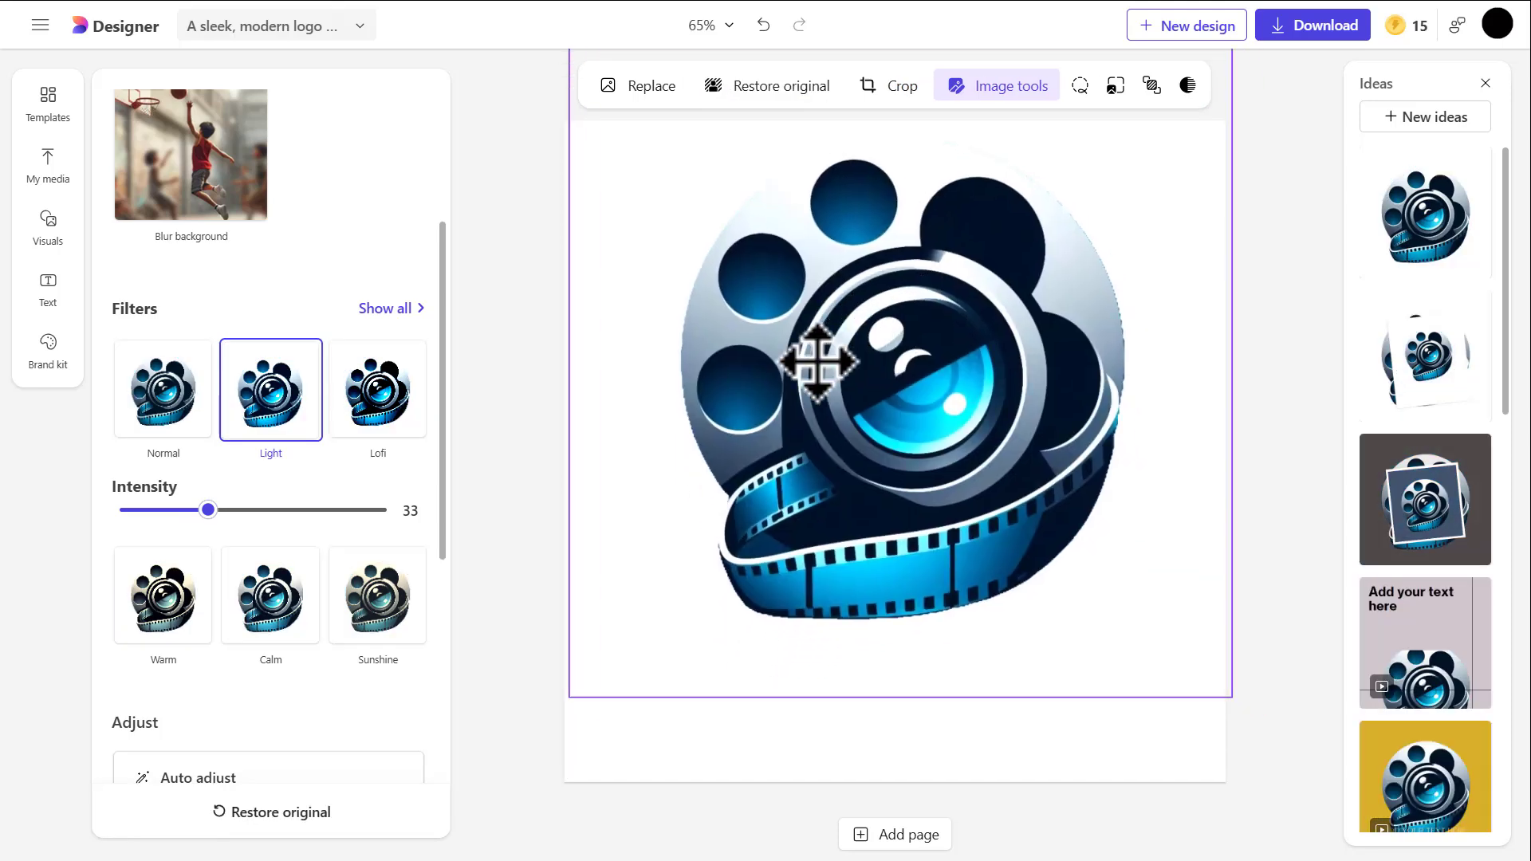
drag(817, 363, 930, 370)
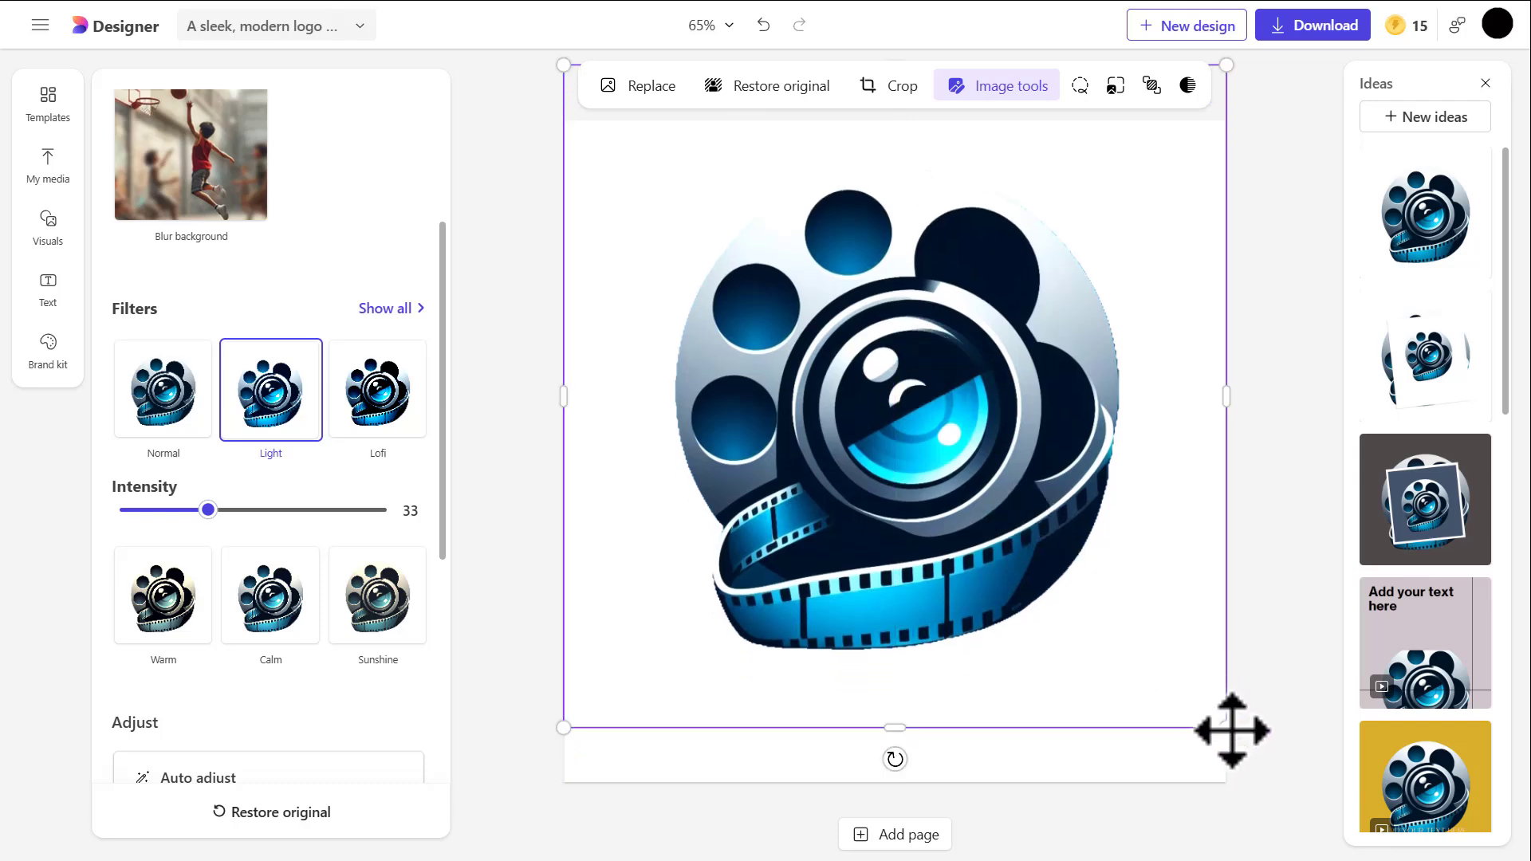
drag(1225, 725, 1020, 478)
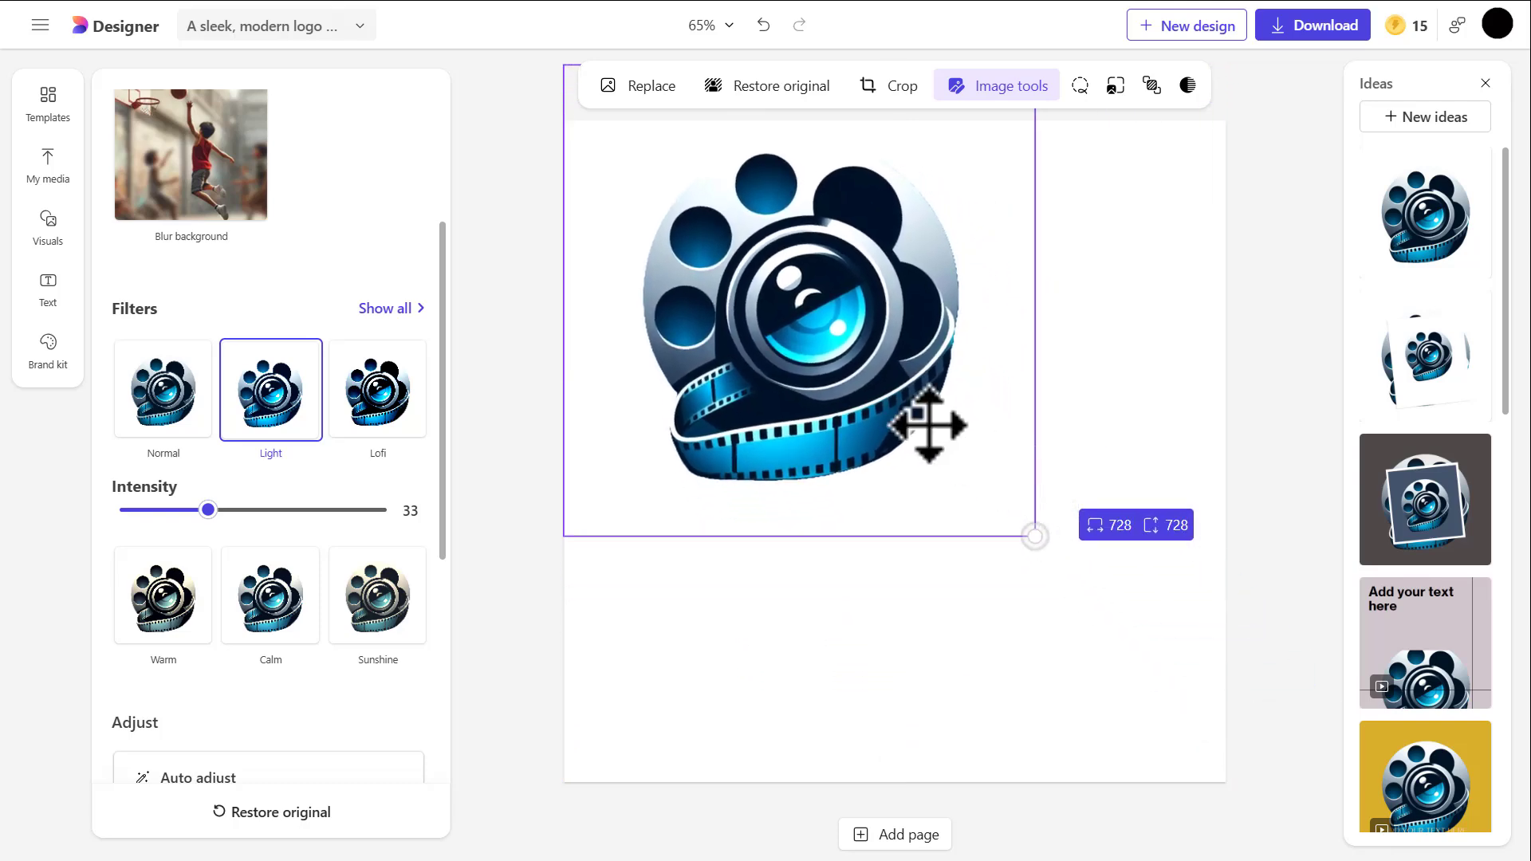
drag(929, 424, 1023, 480)
Add a heading text and place it just below the camera logo
click(48, 289)
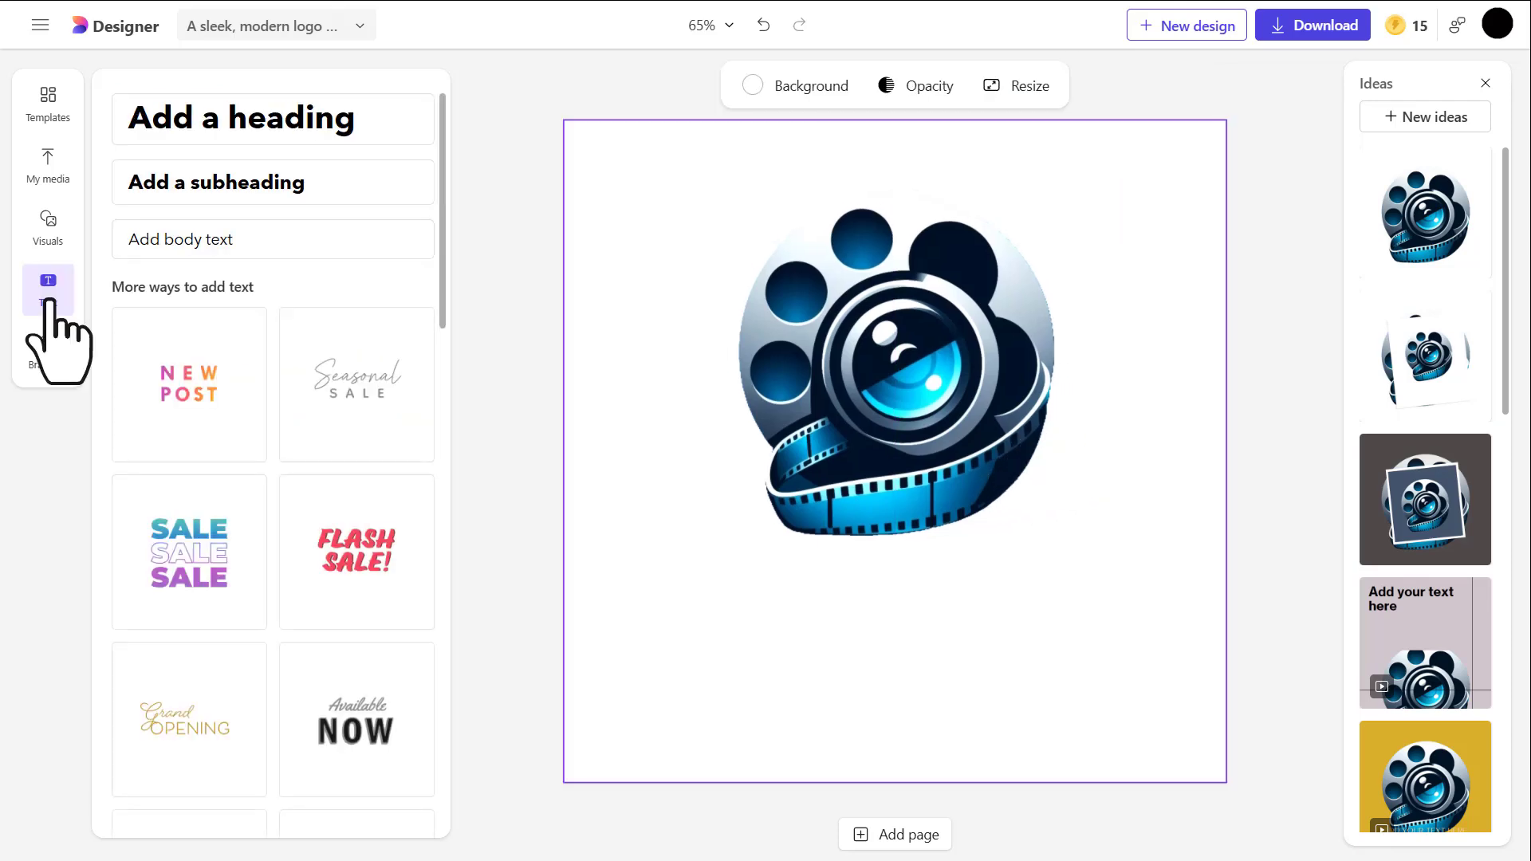
click(293, 121)
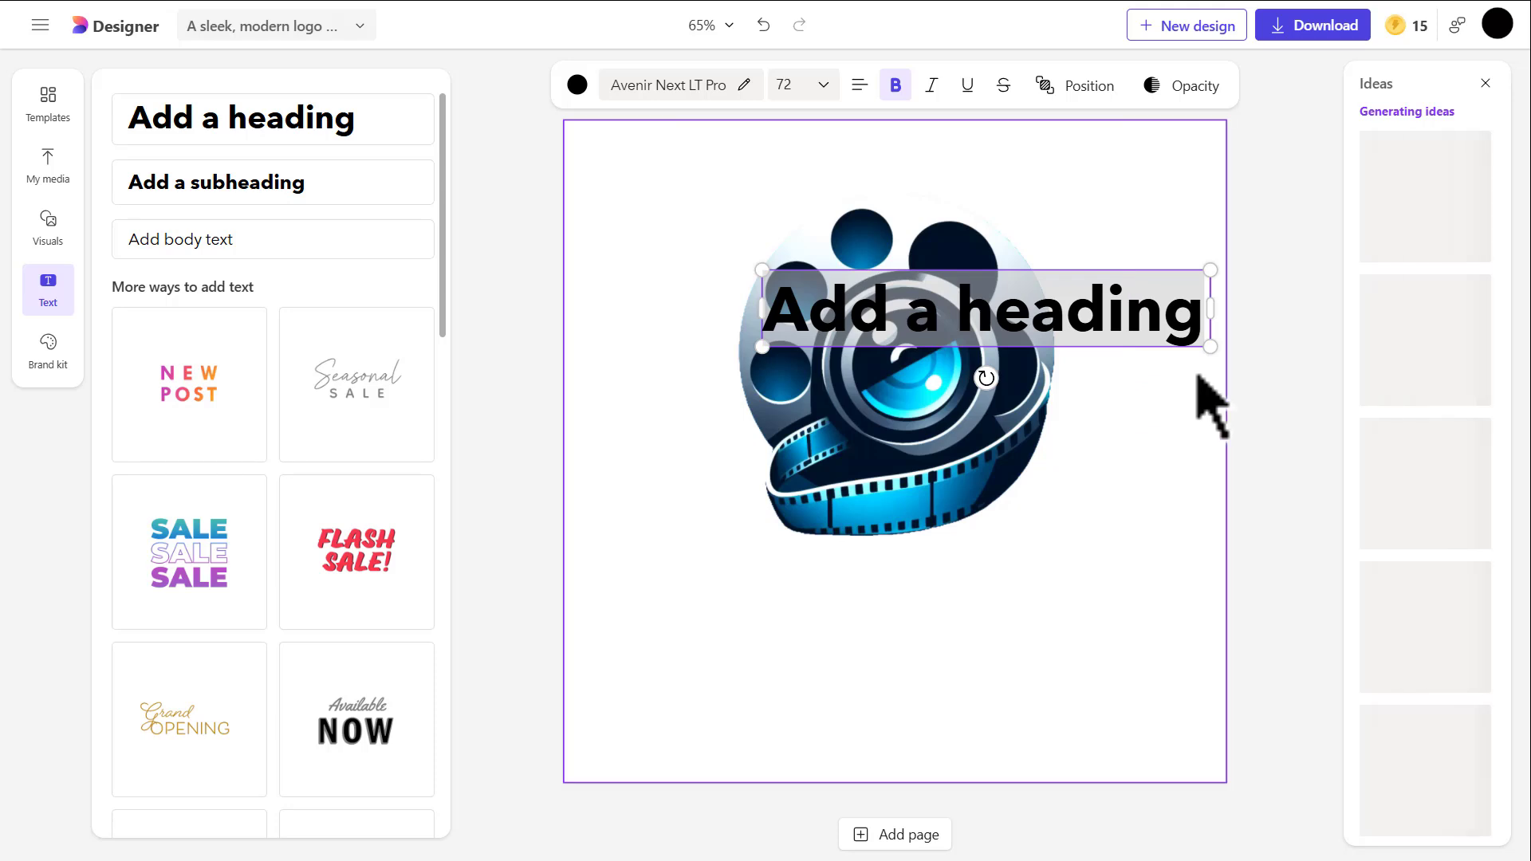
drag(1186, 317, 1060, 613)
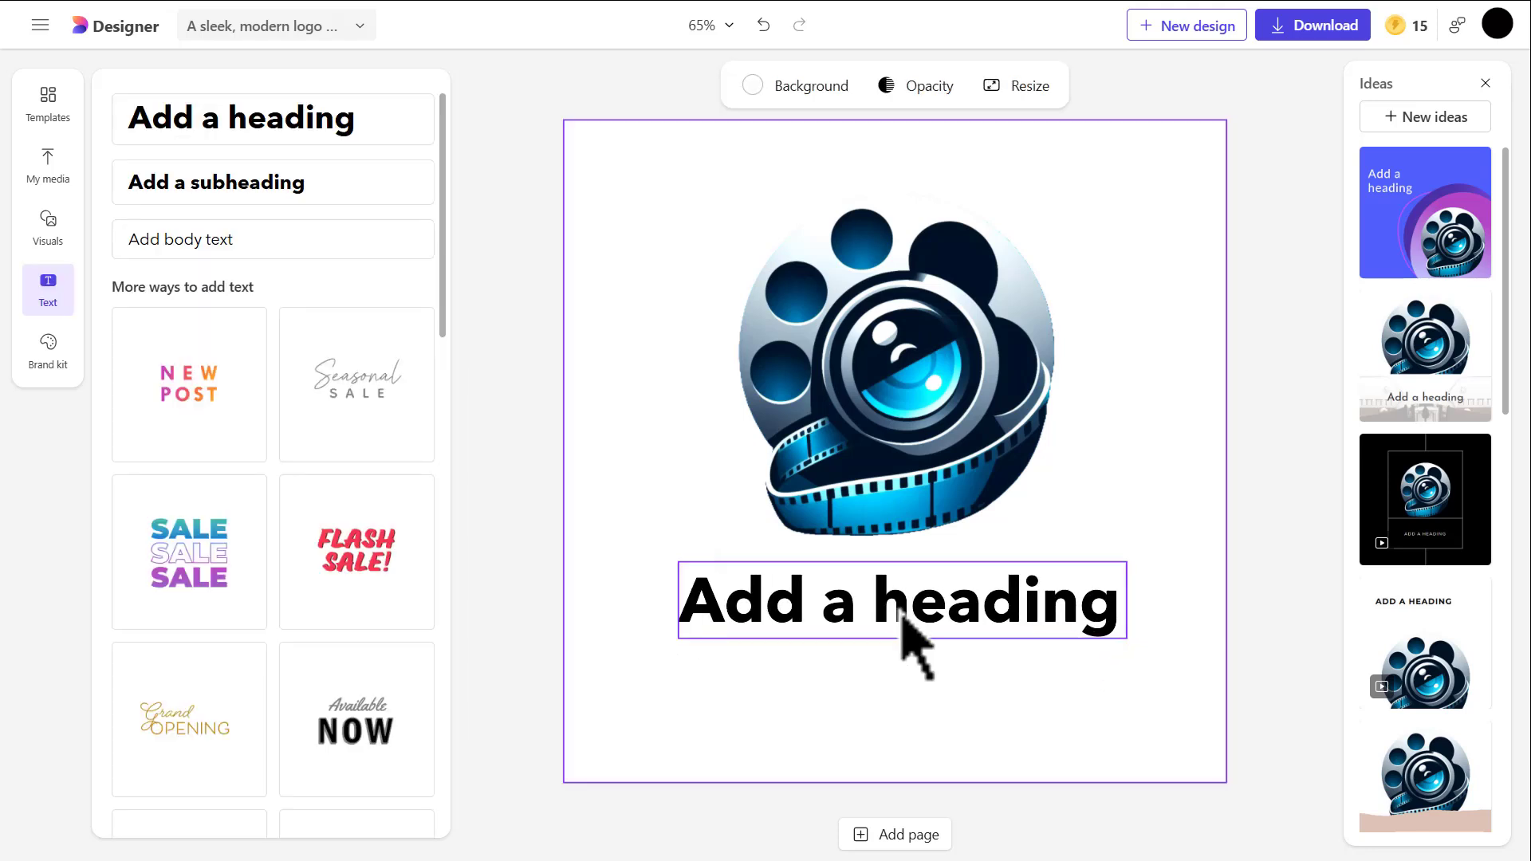
Try Spartan, Abadi and Miriam Fixed on the whole heading, and set it in Red Rose at size 79
click(909, 630)
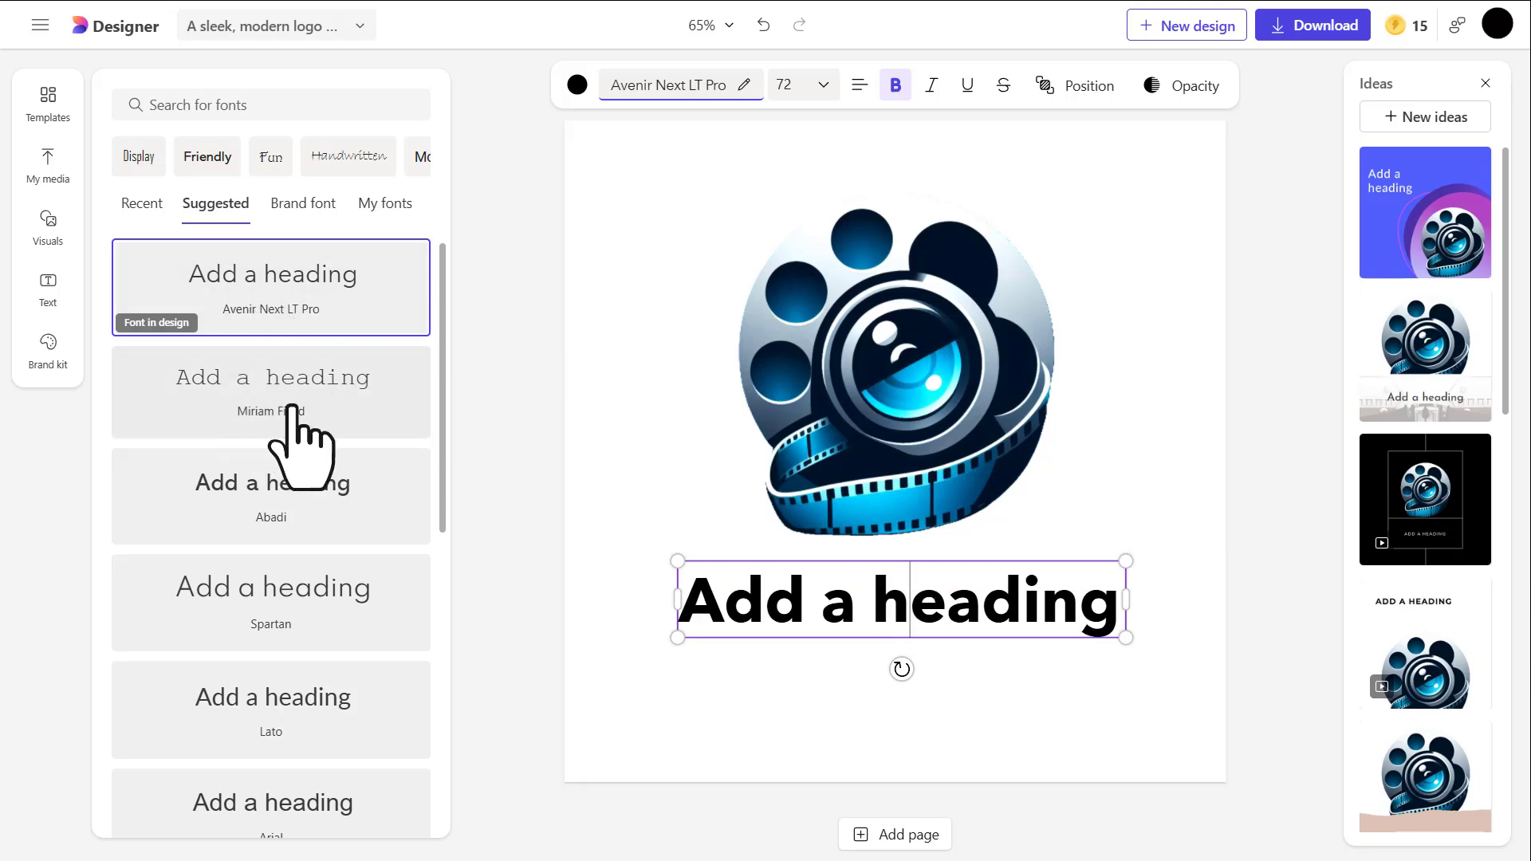
click(420, 625)
click(891, 608)
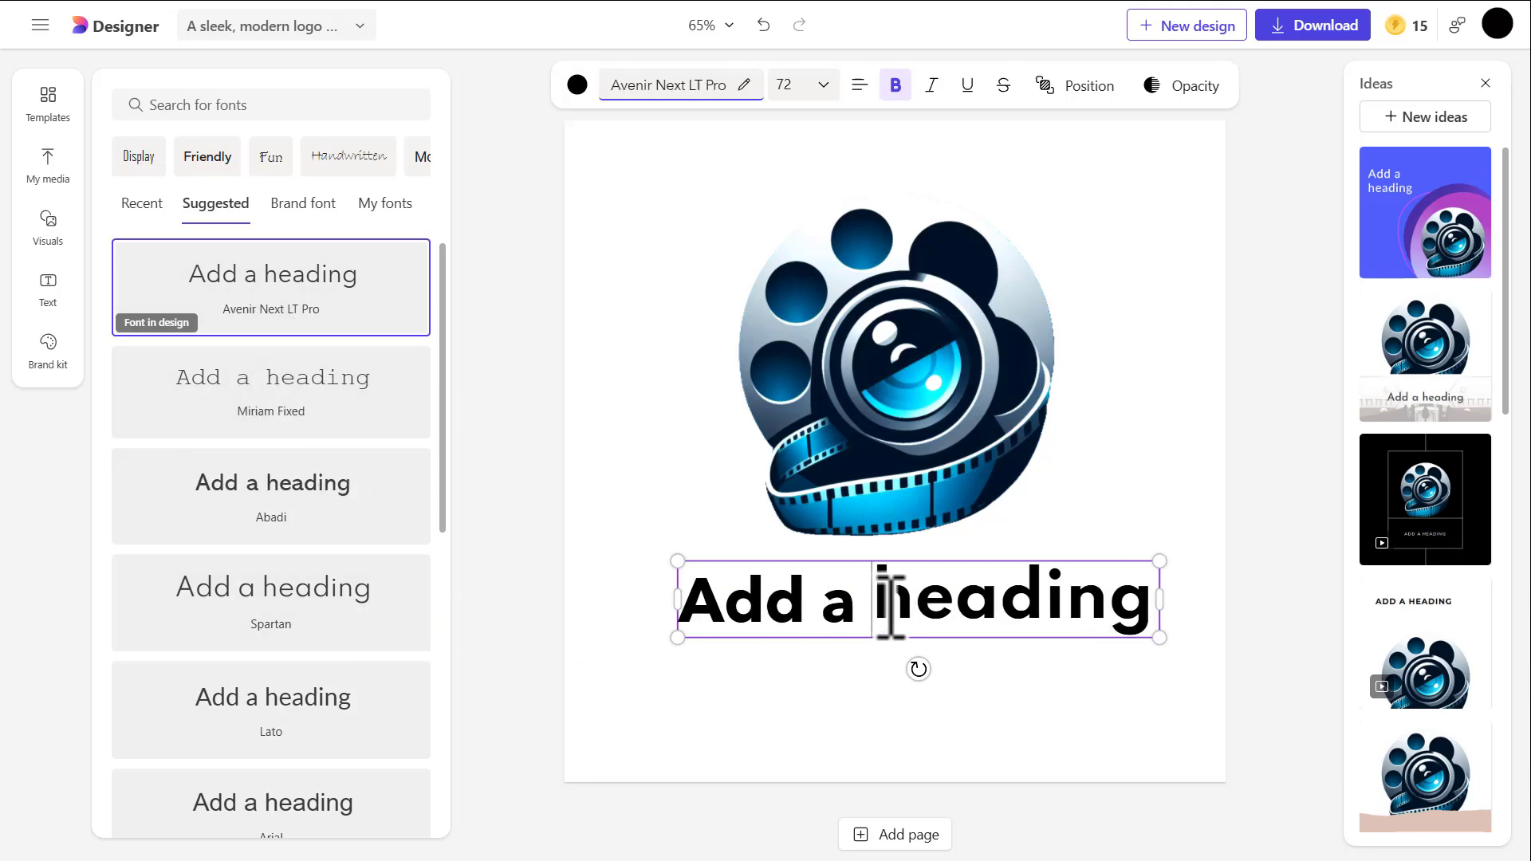
double_click(688, 600)
click(327, 586)
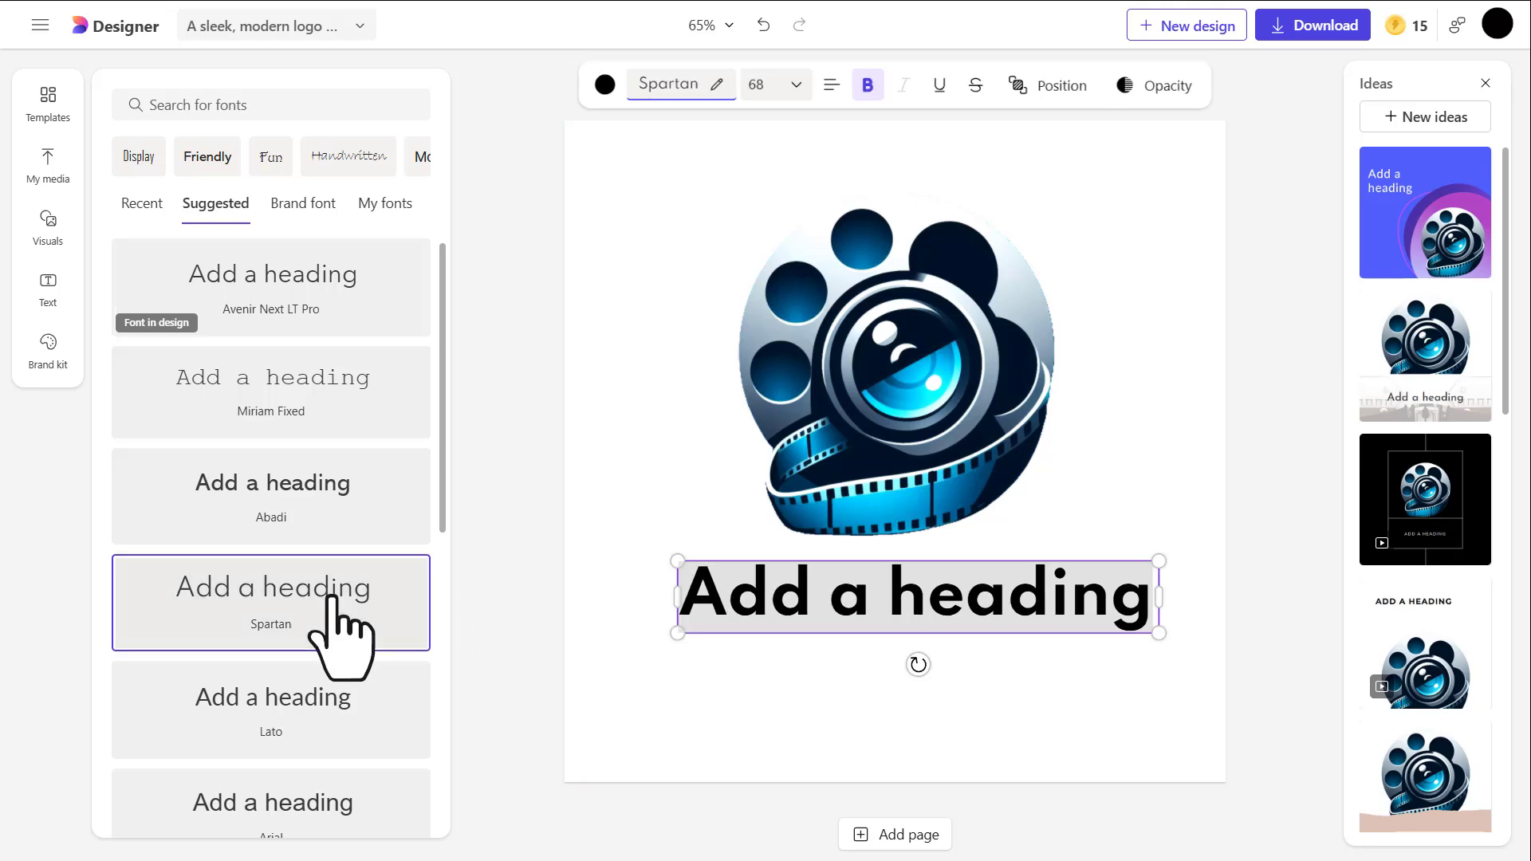
click(325, 464)
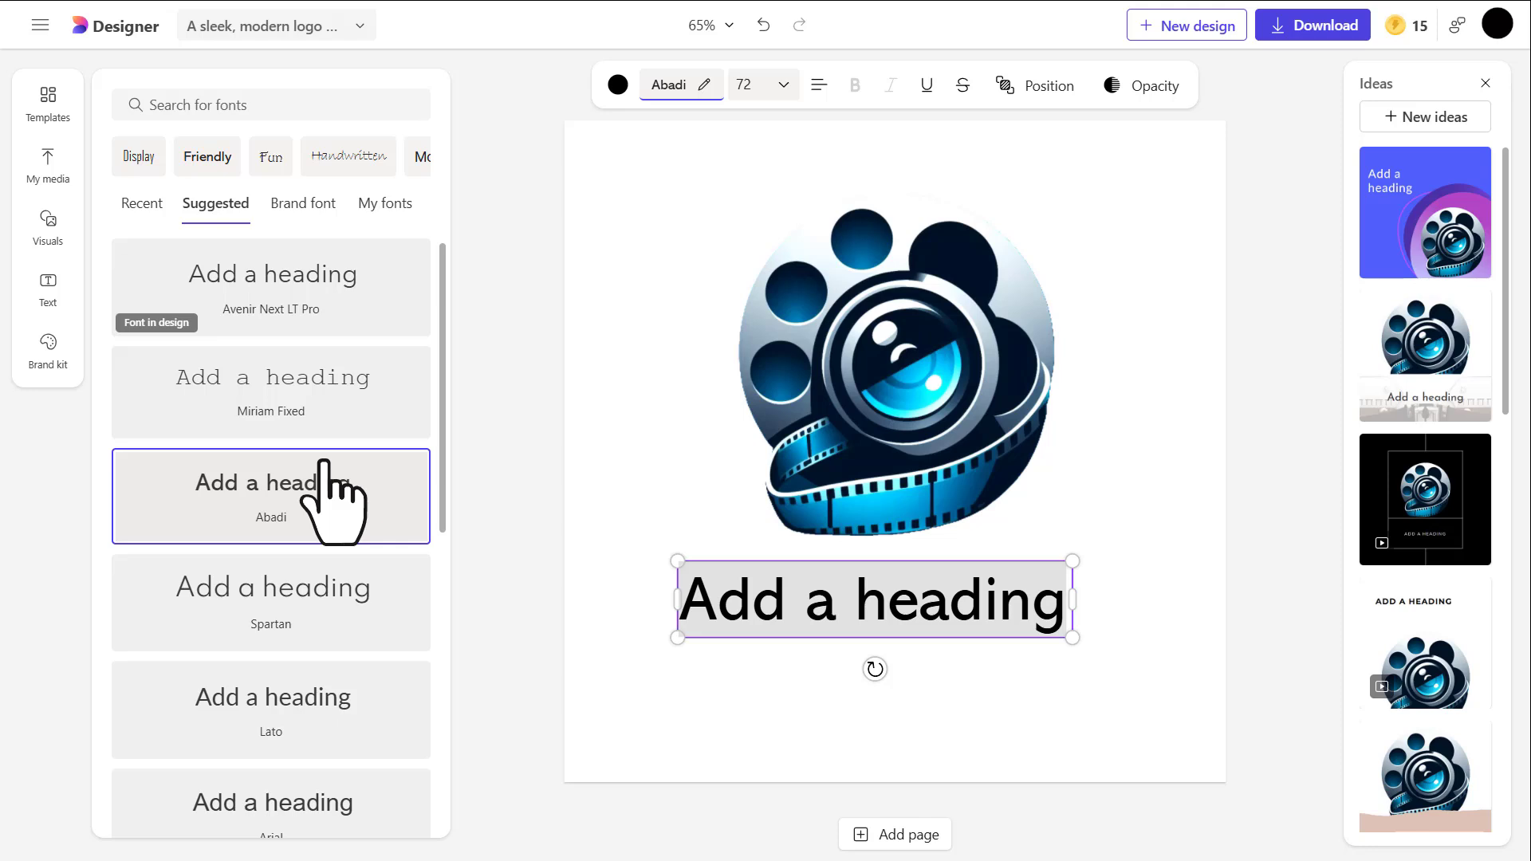
click(351, 408)
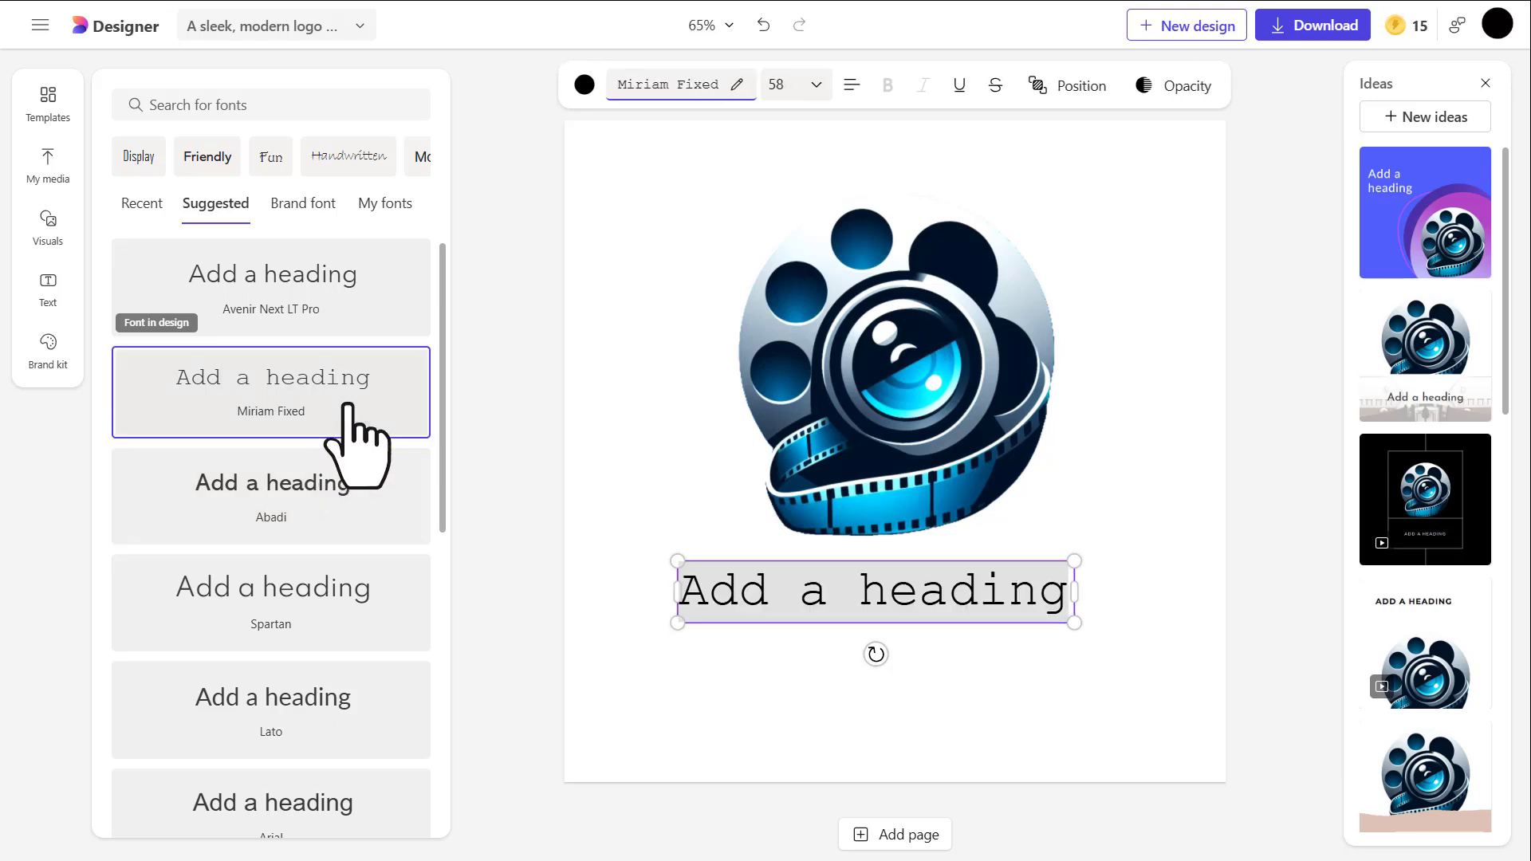
click(367, 277)
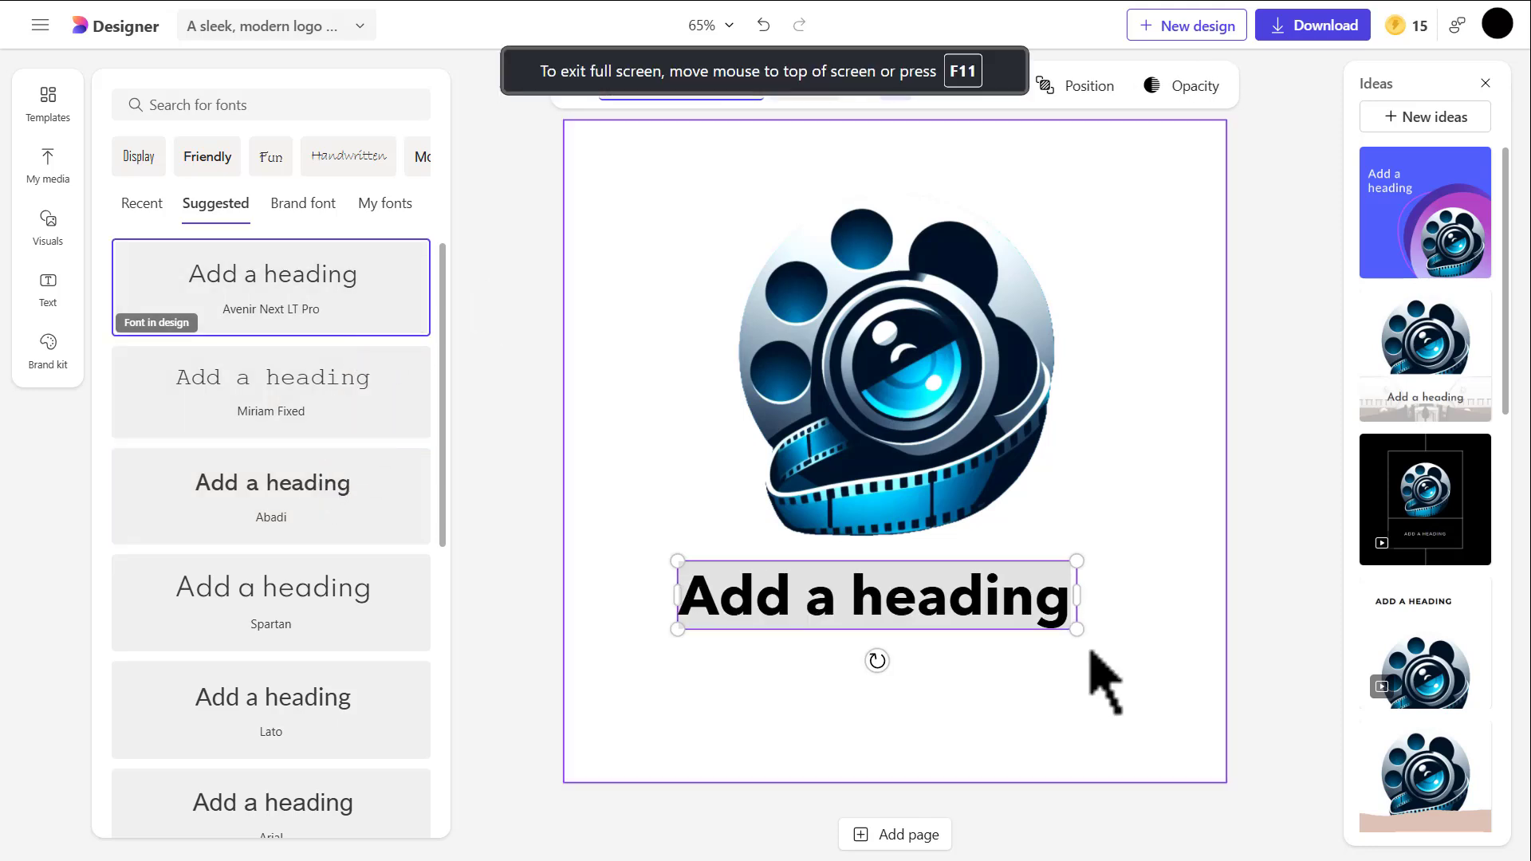
drag(1076, 629, 1137, 655)
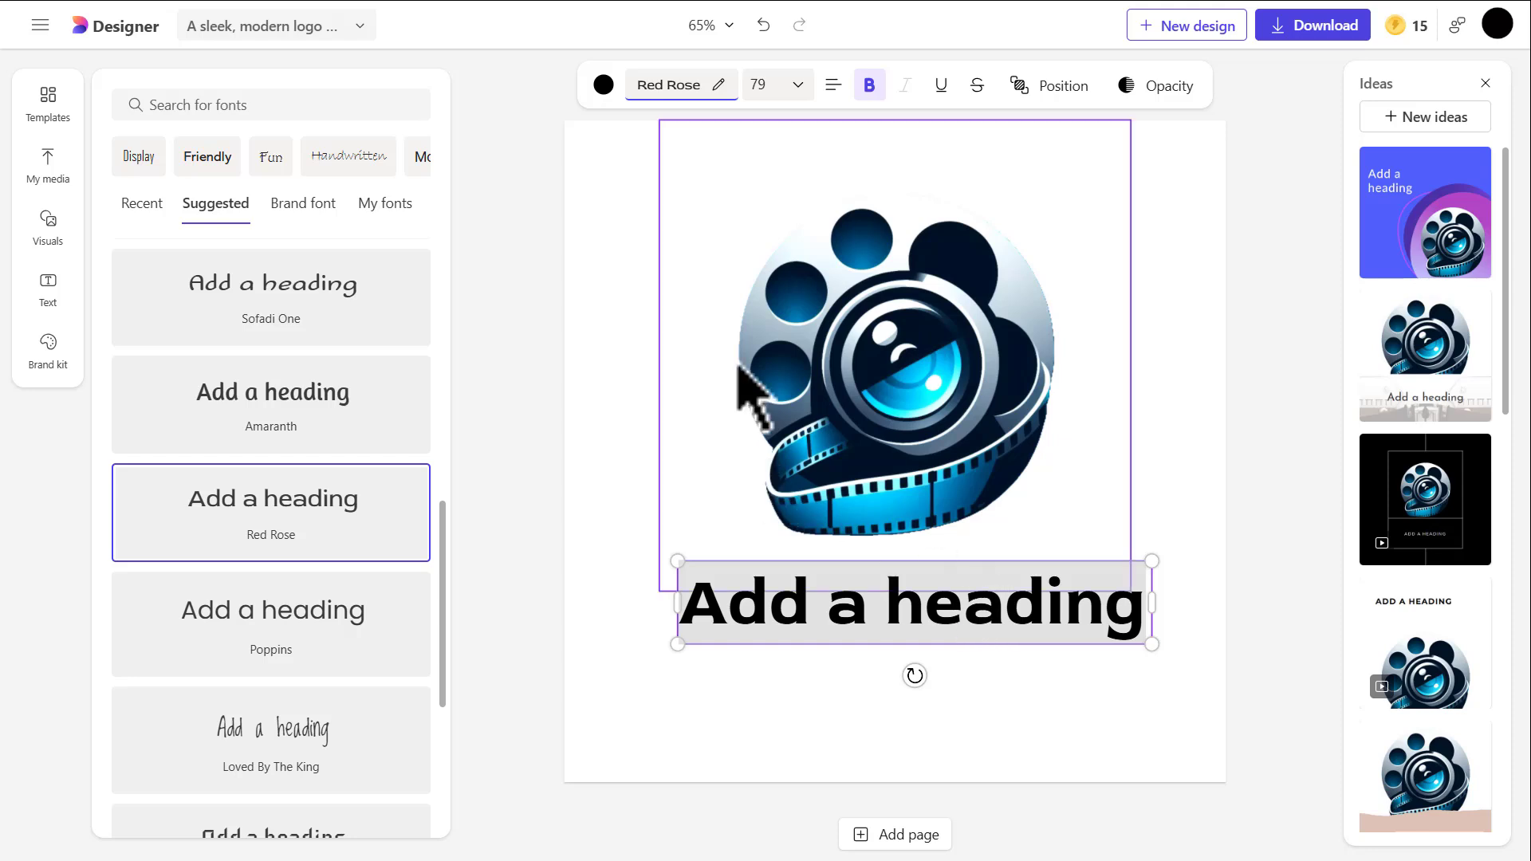
Colour the heading bright blue, sampled from the logo with the Eyedropper
click(604, 83)
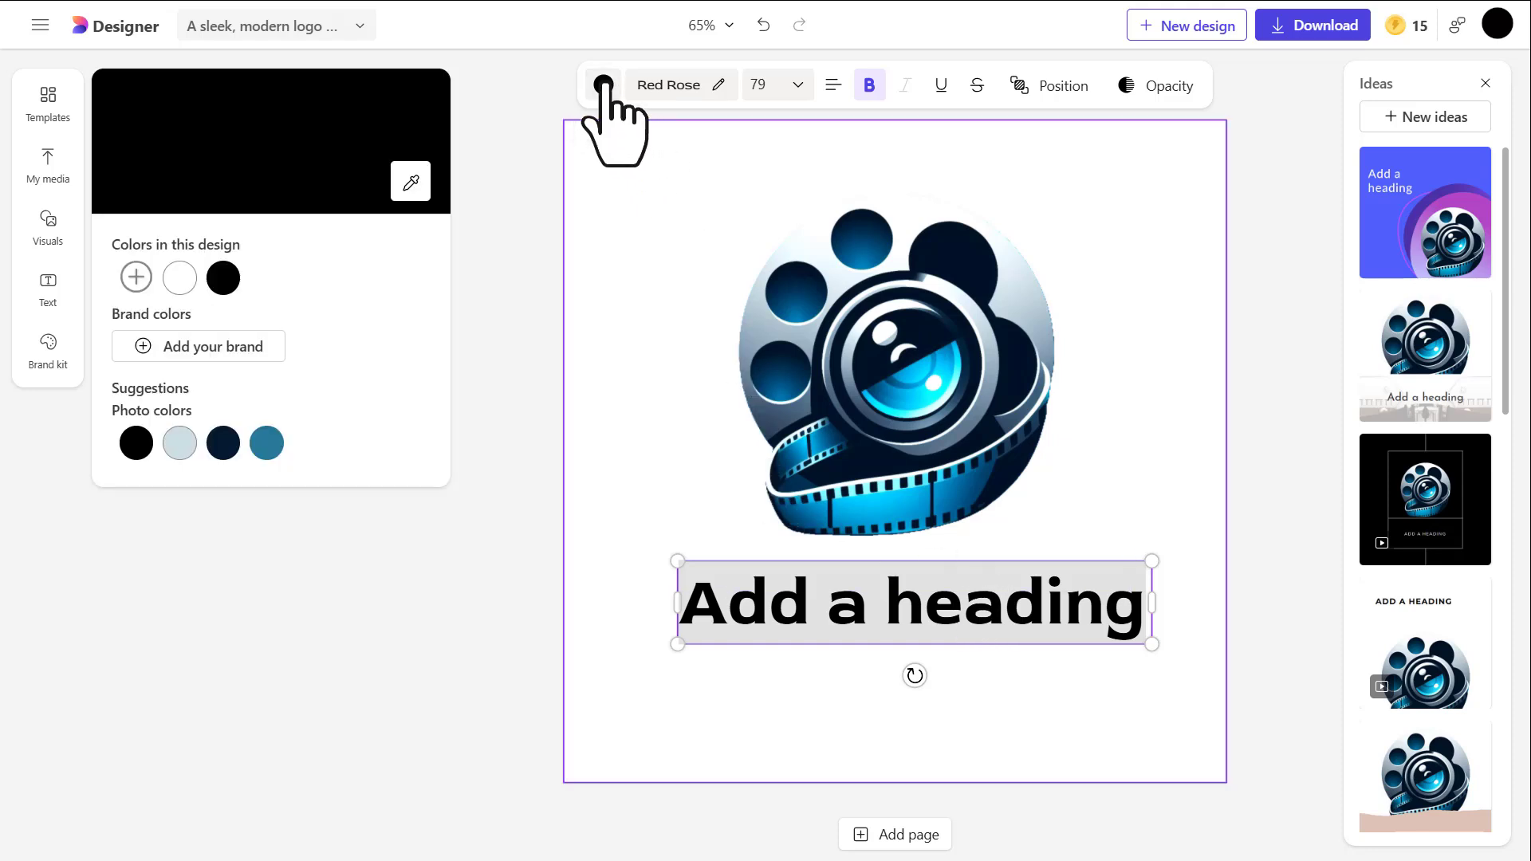
click(411, 182)
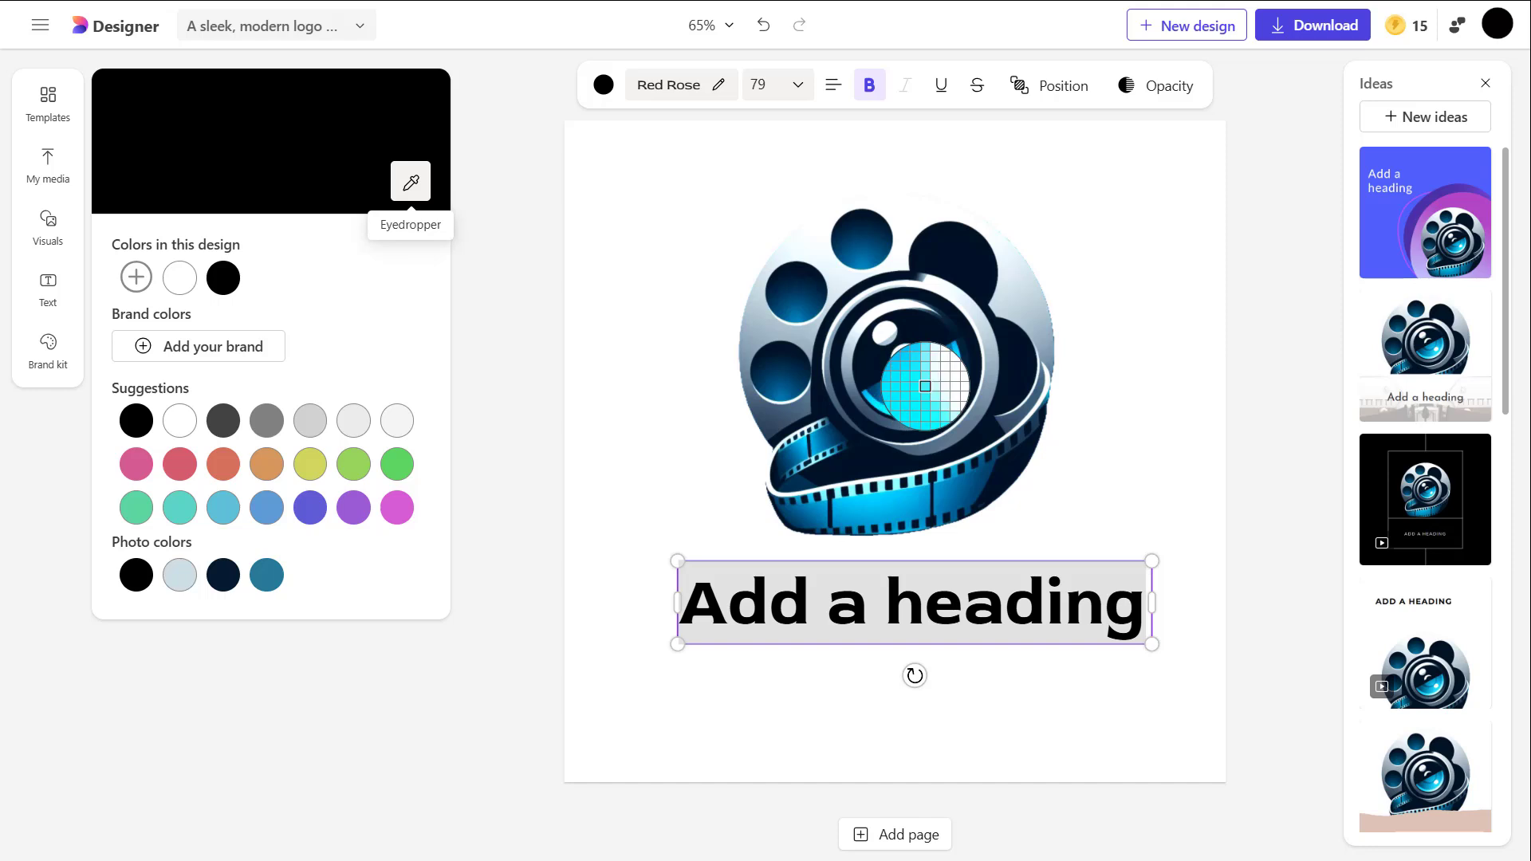
click(926, 387)
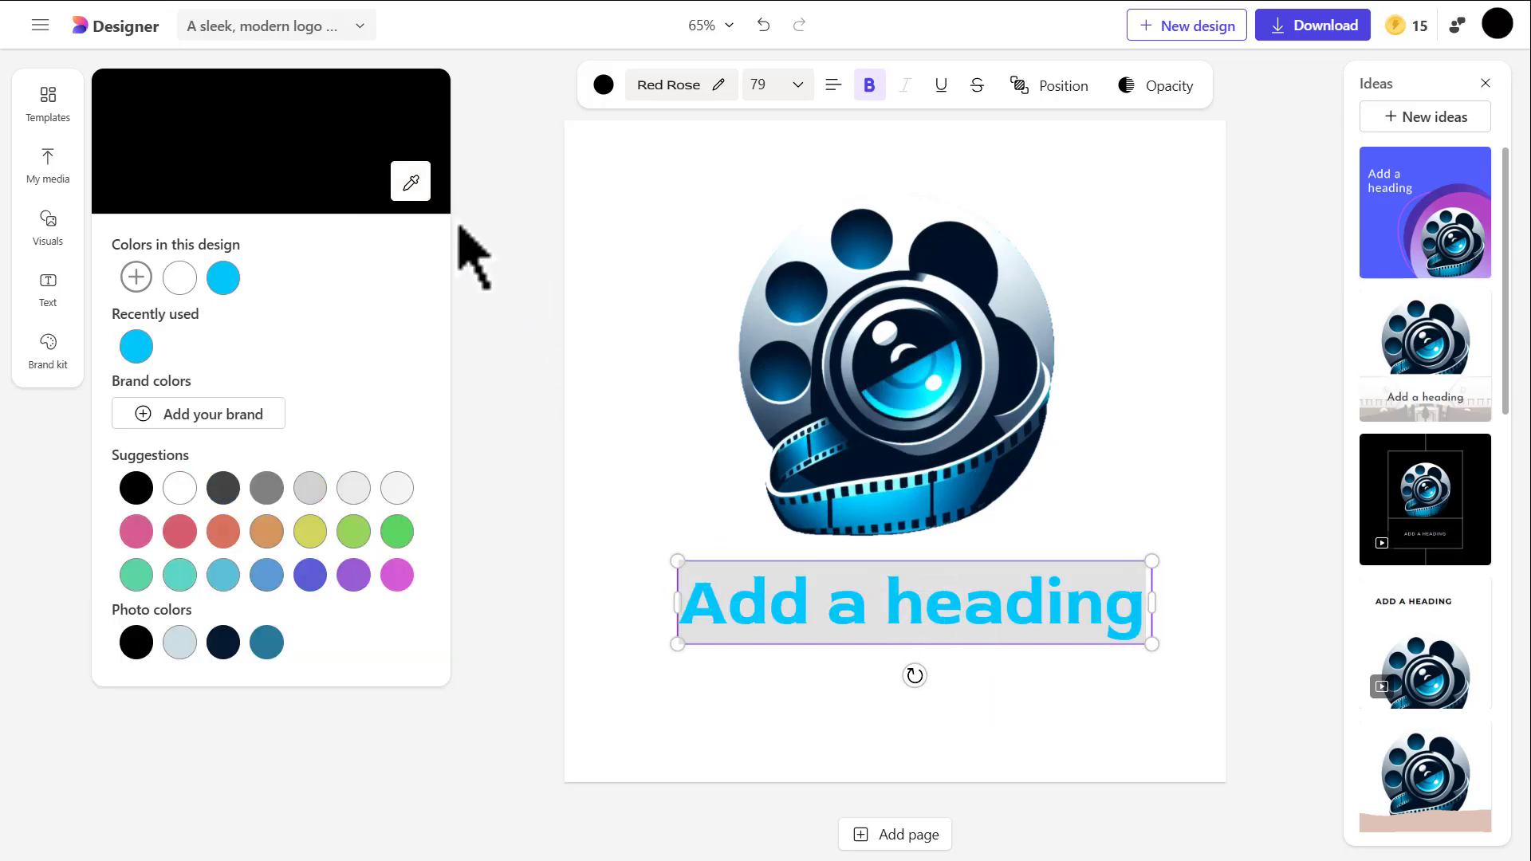
click(410, 182)
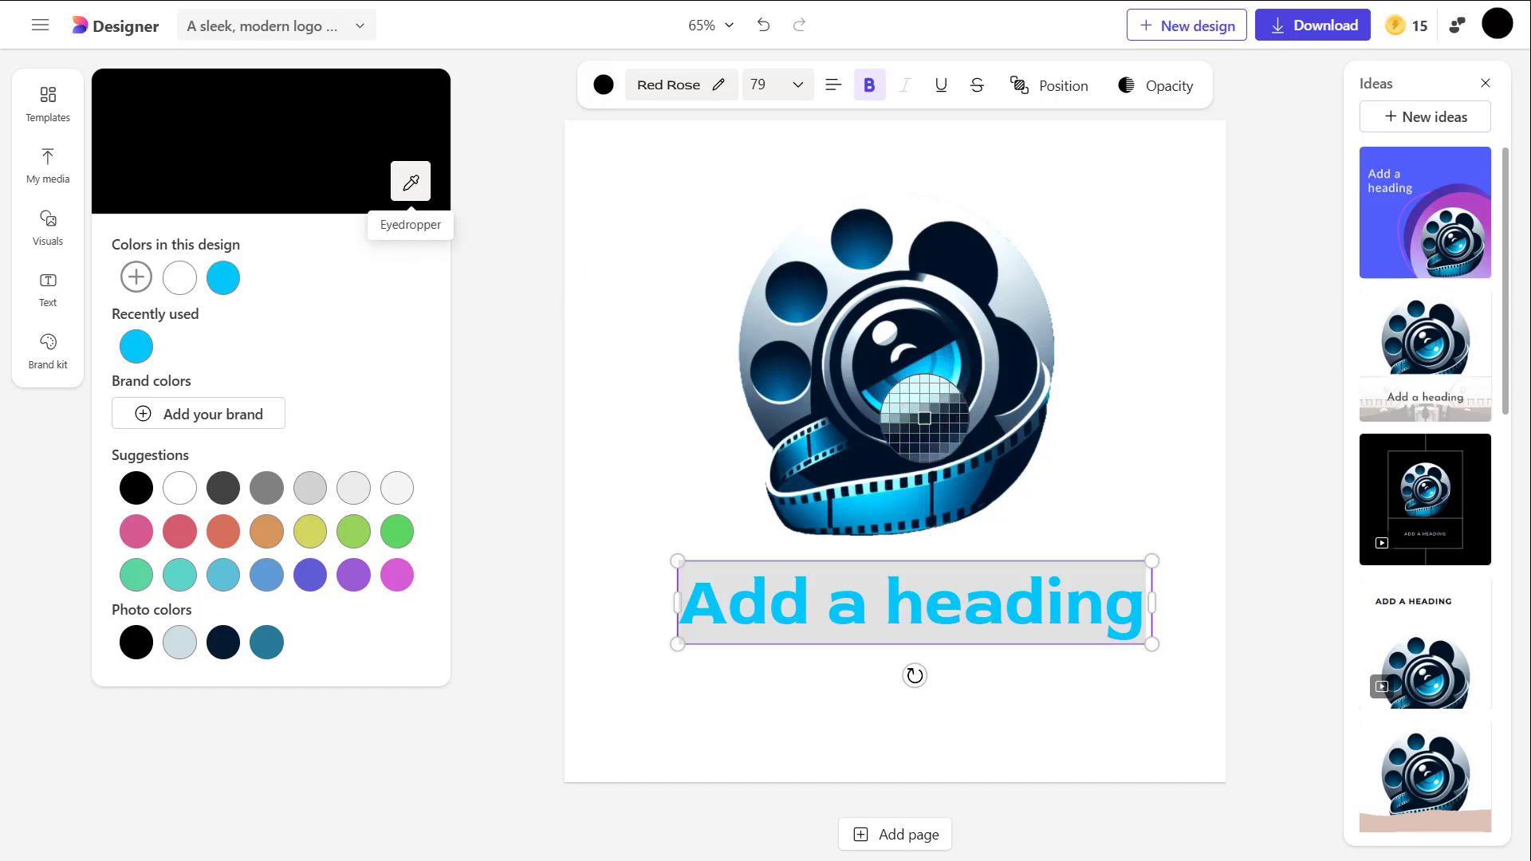
click(885, 506)
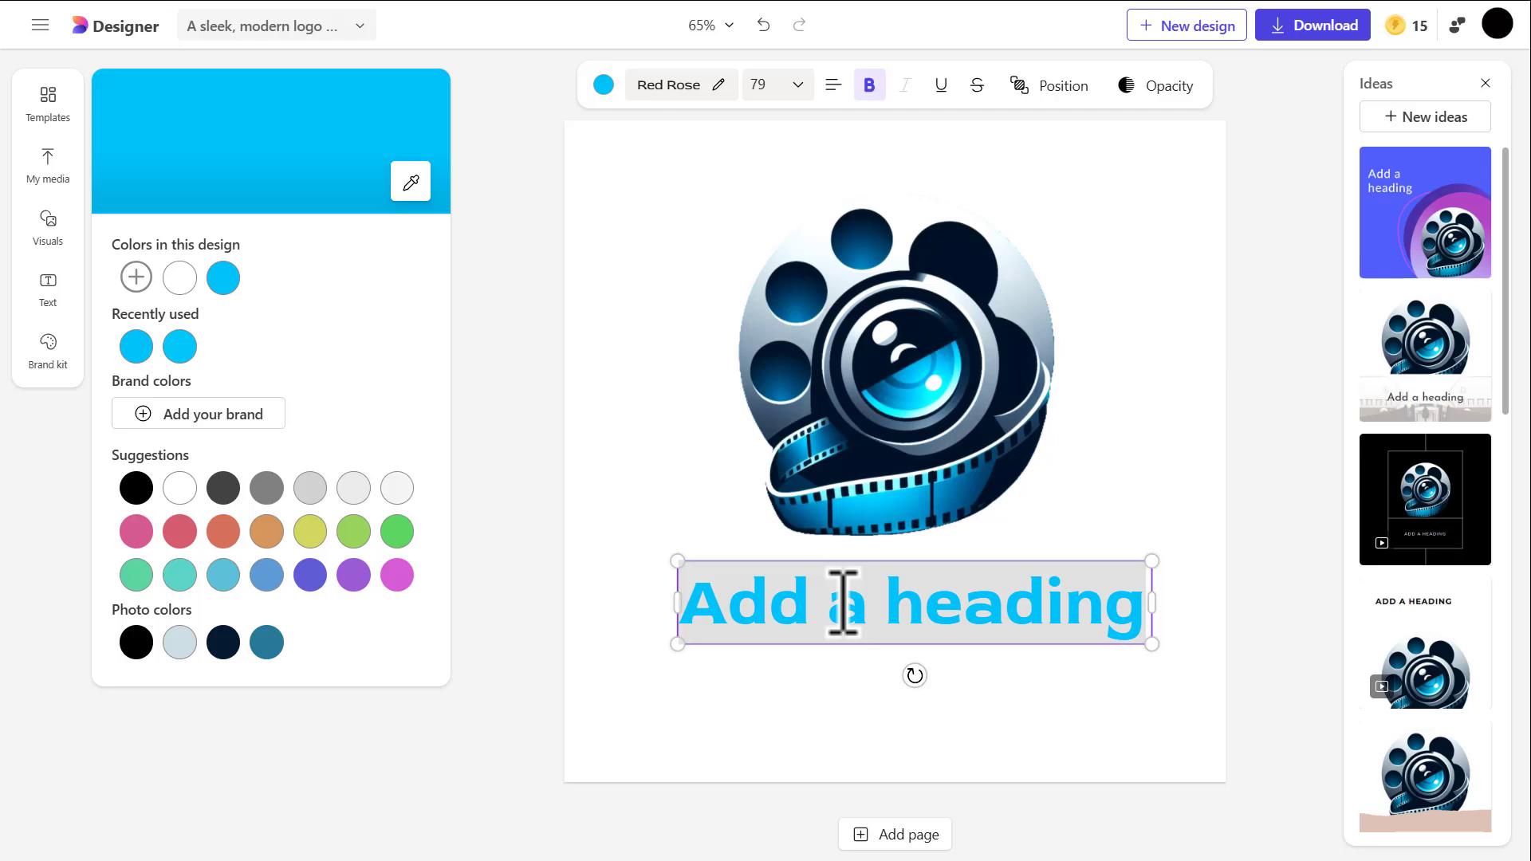
Replace the heading text with "Teknikforce" and centre it below the logo
text(Teknikforce)
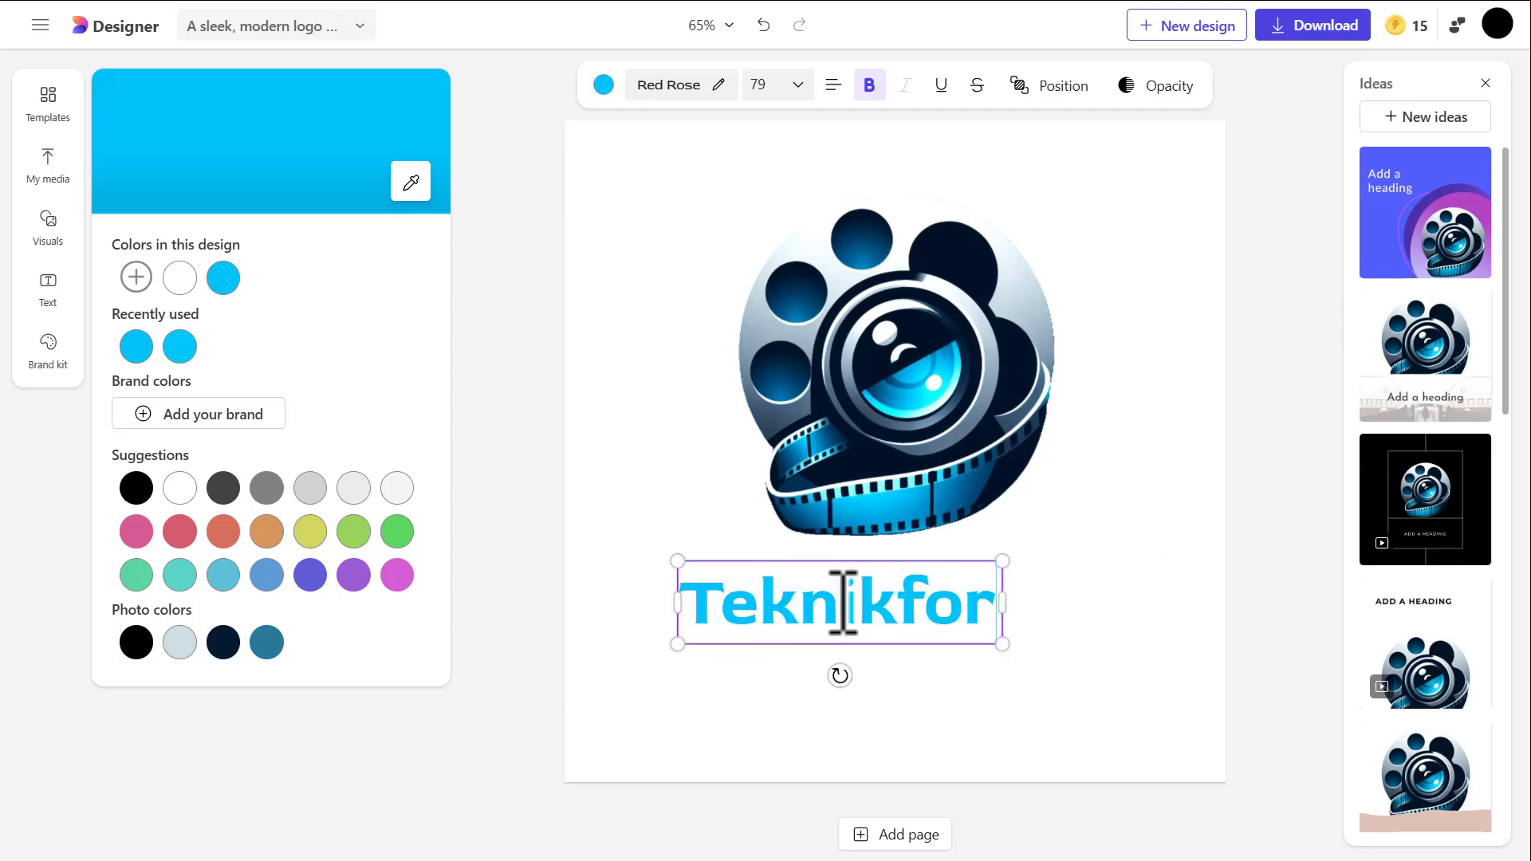
click(1106, 538)
click(1169, 512)
drag(1042, 610, 1069, 610)
Download the design as a PNG, leaving the transparent background option off
click(1312, 25)
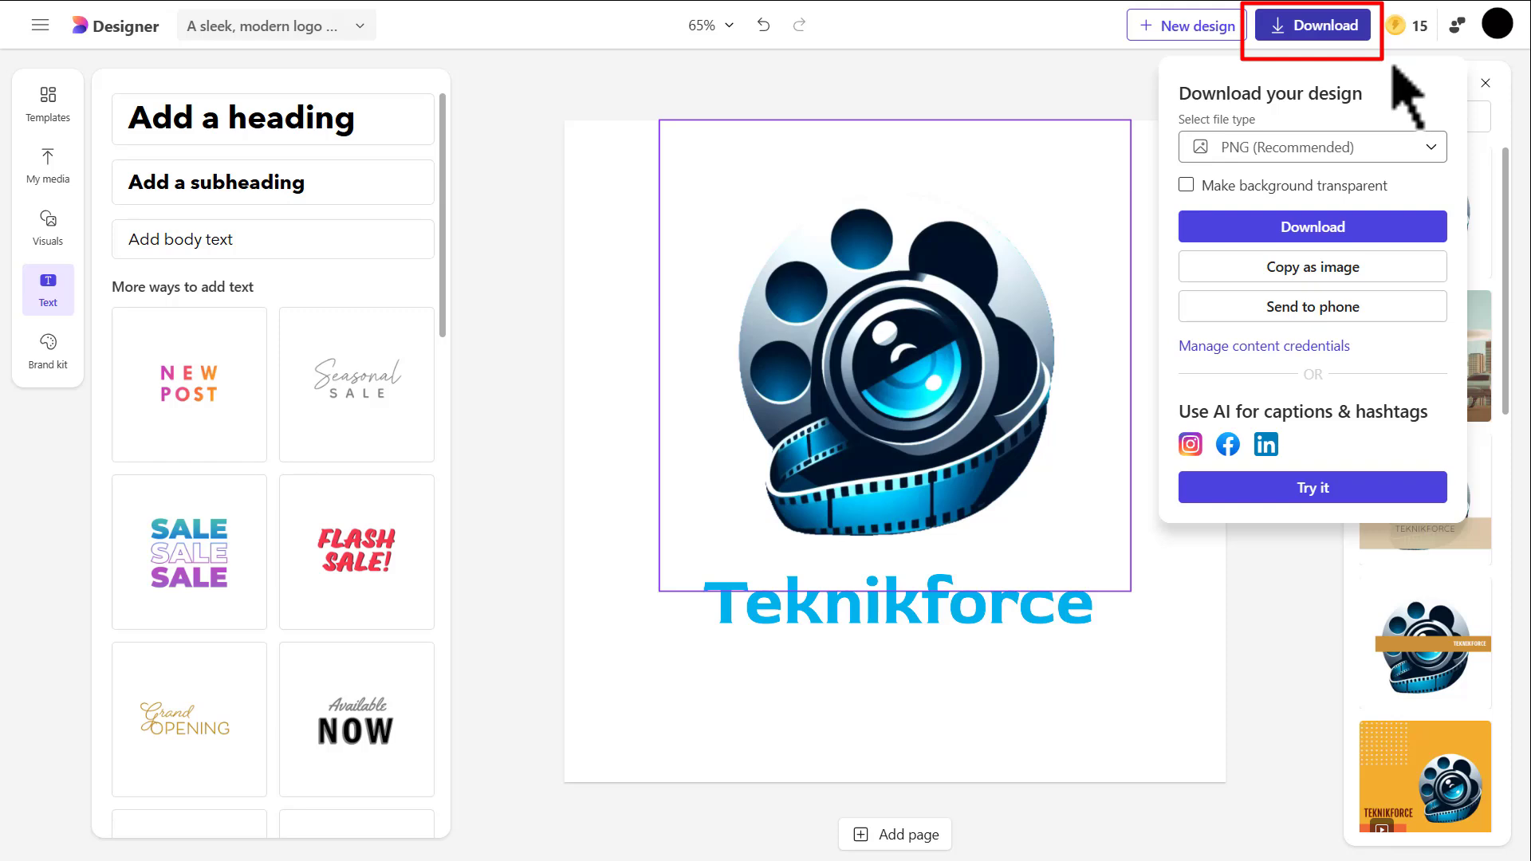
click(1342, 152)
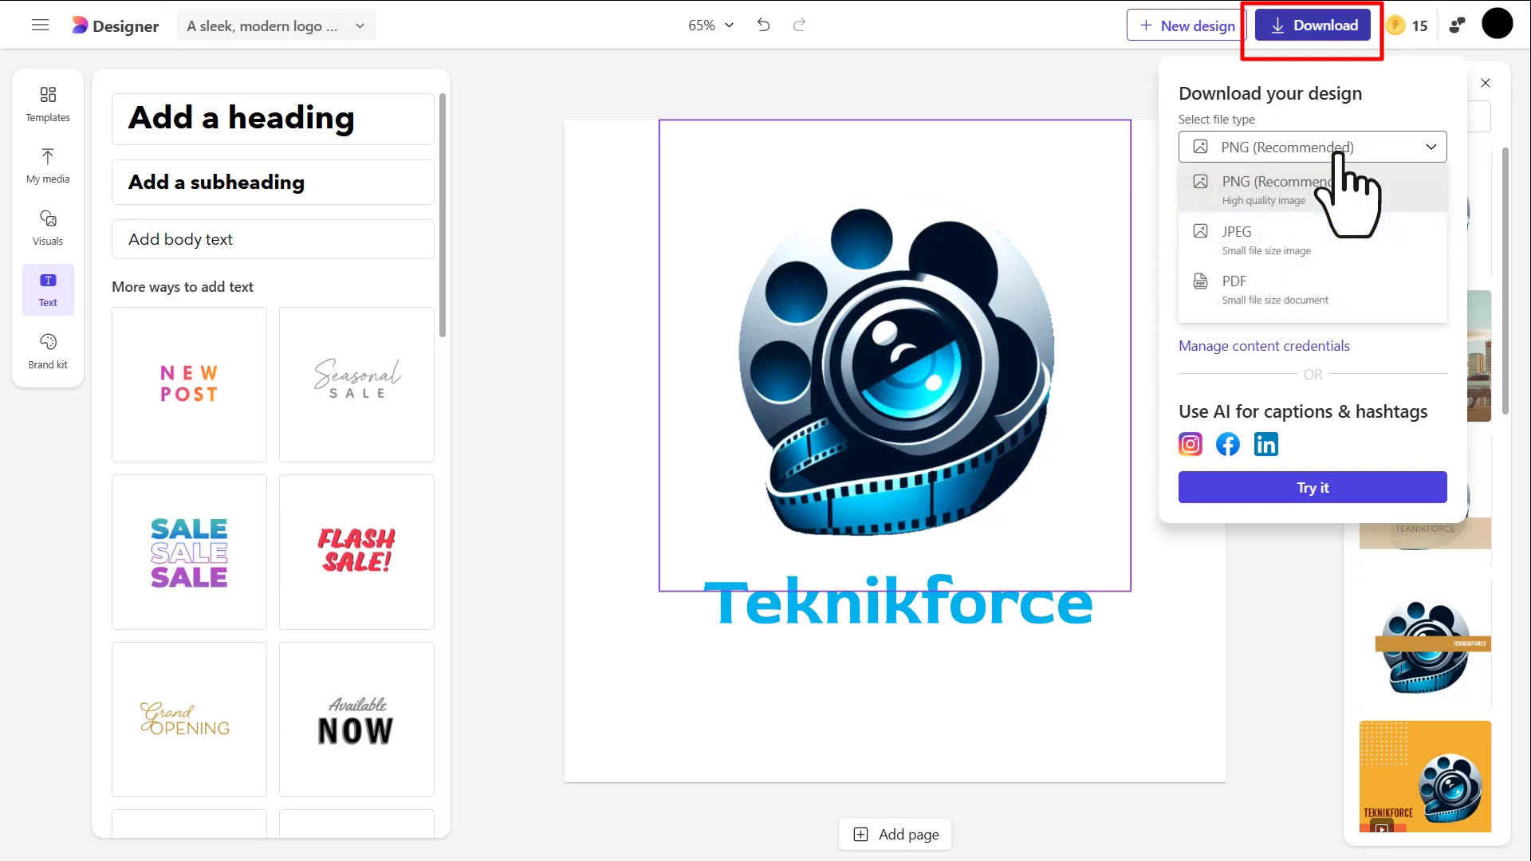
click(1379, 199)
click(1187, 185)
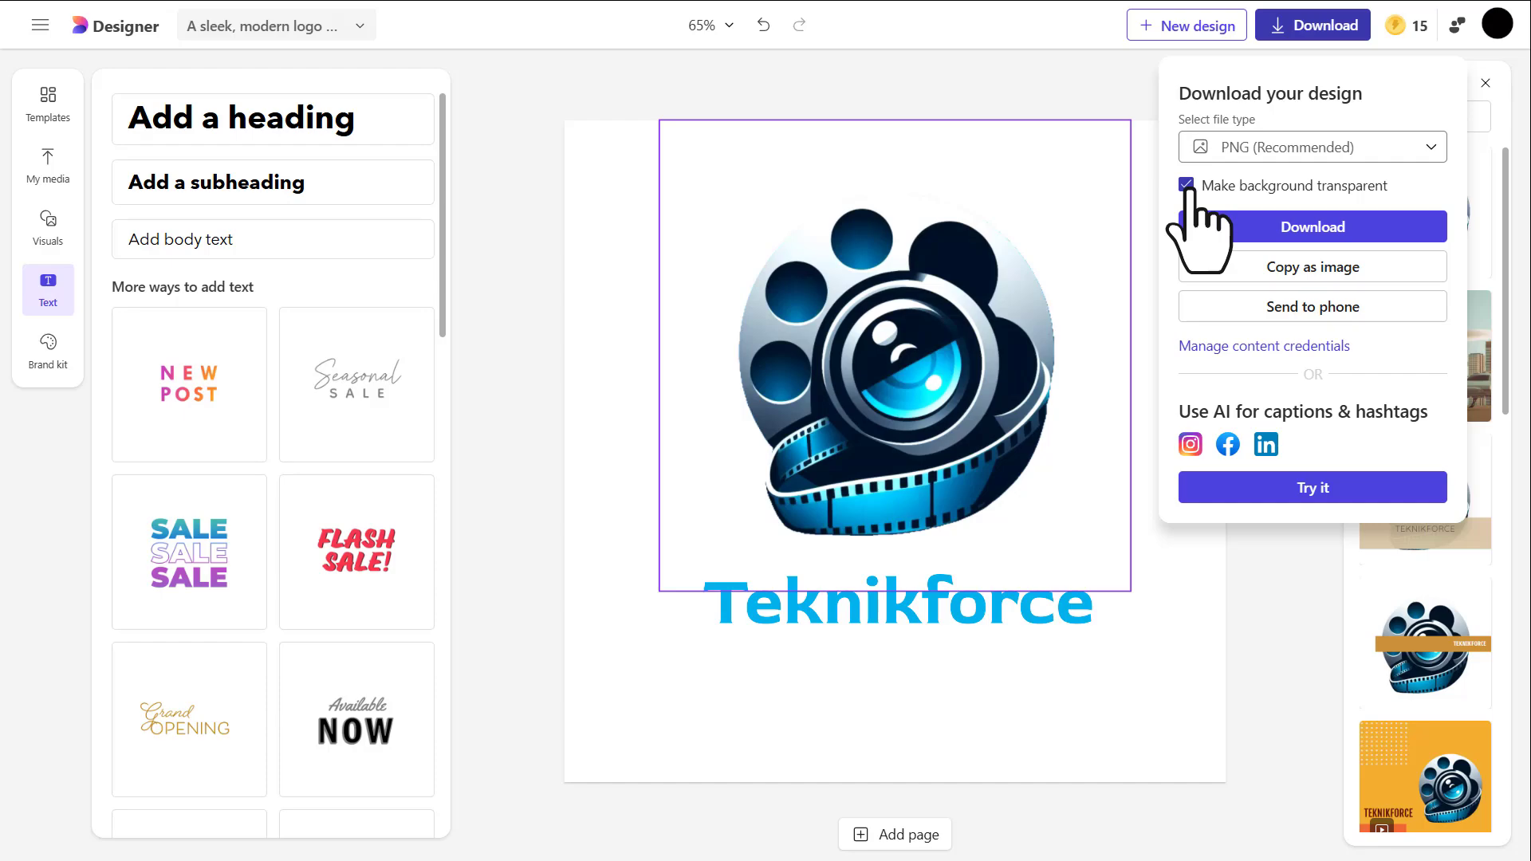
click(1186, 186)
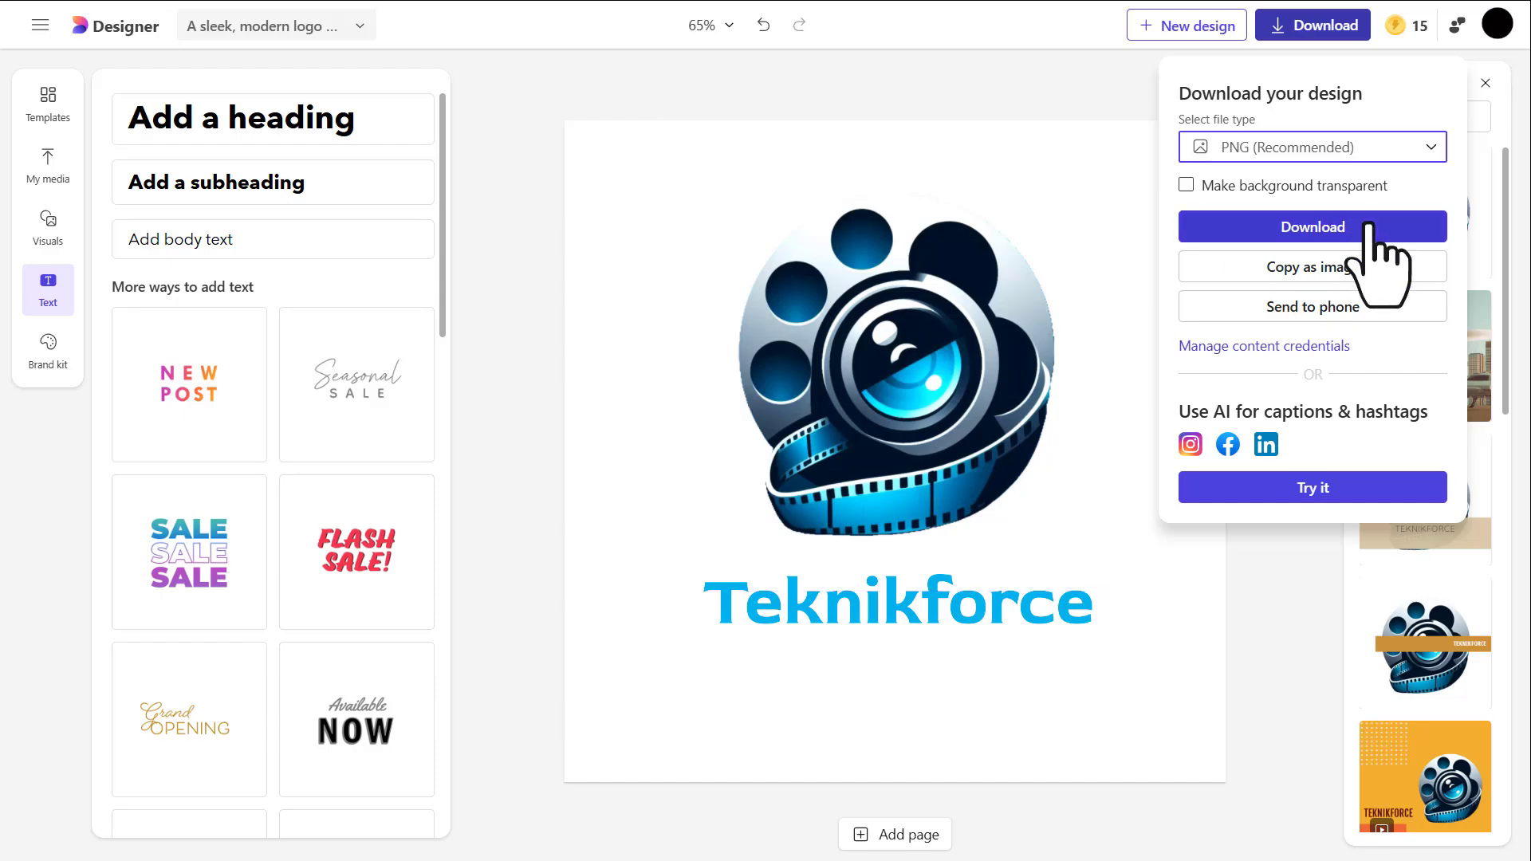
click(1368, 227)
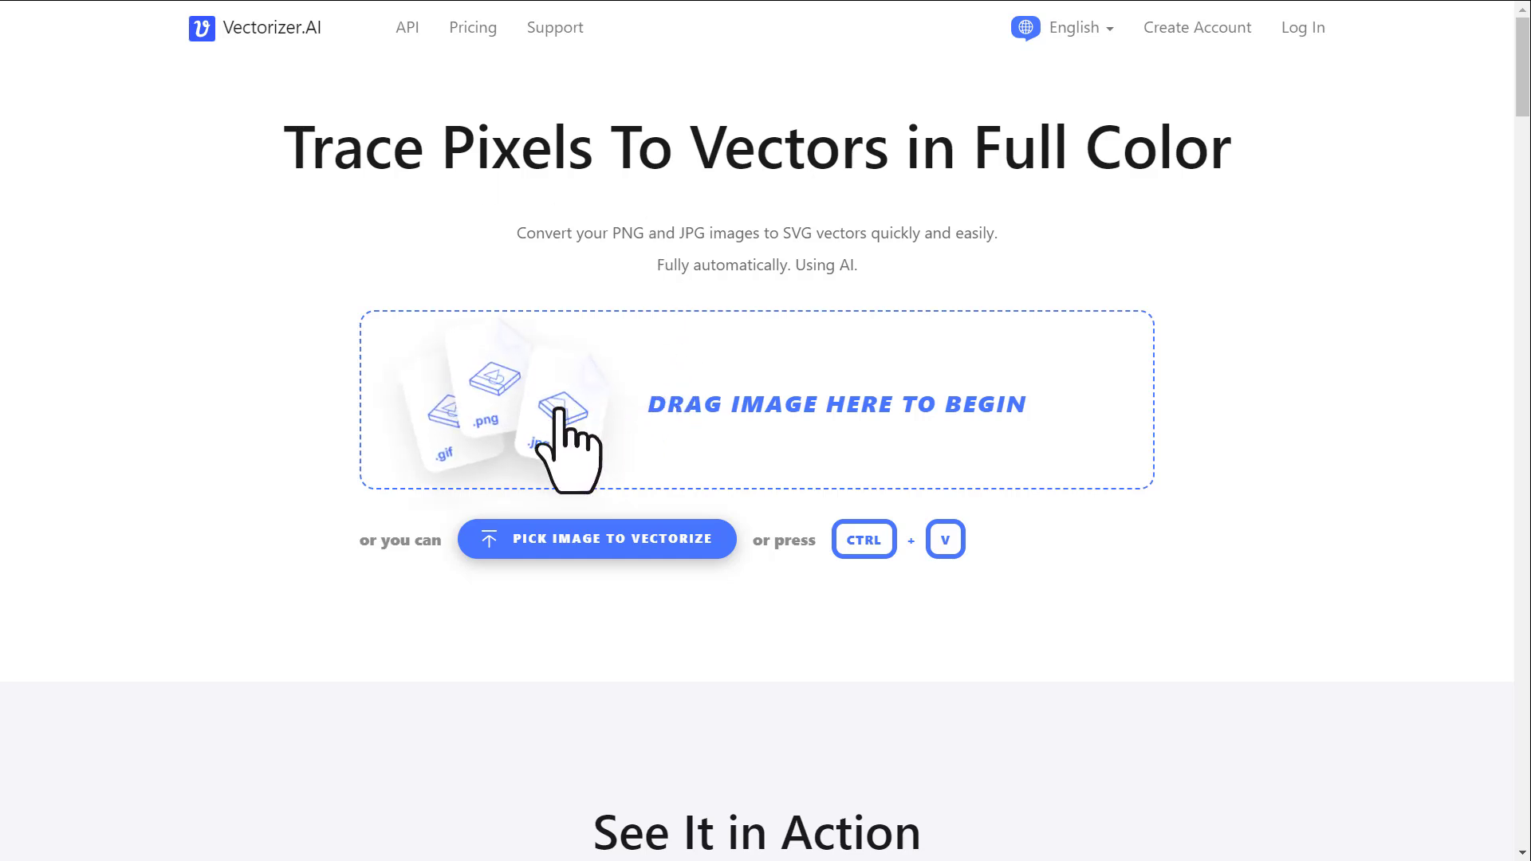
Load the downloaded Teknikforce logo PNG into Vectorizer.AI to trace it into a vector
key(ctrl+v)
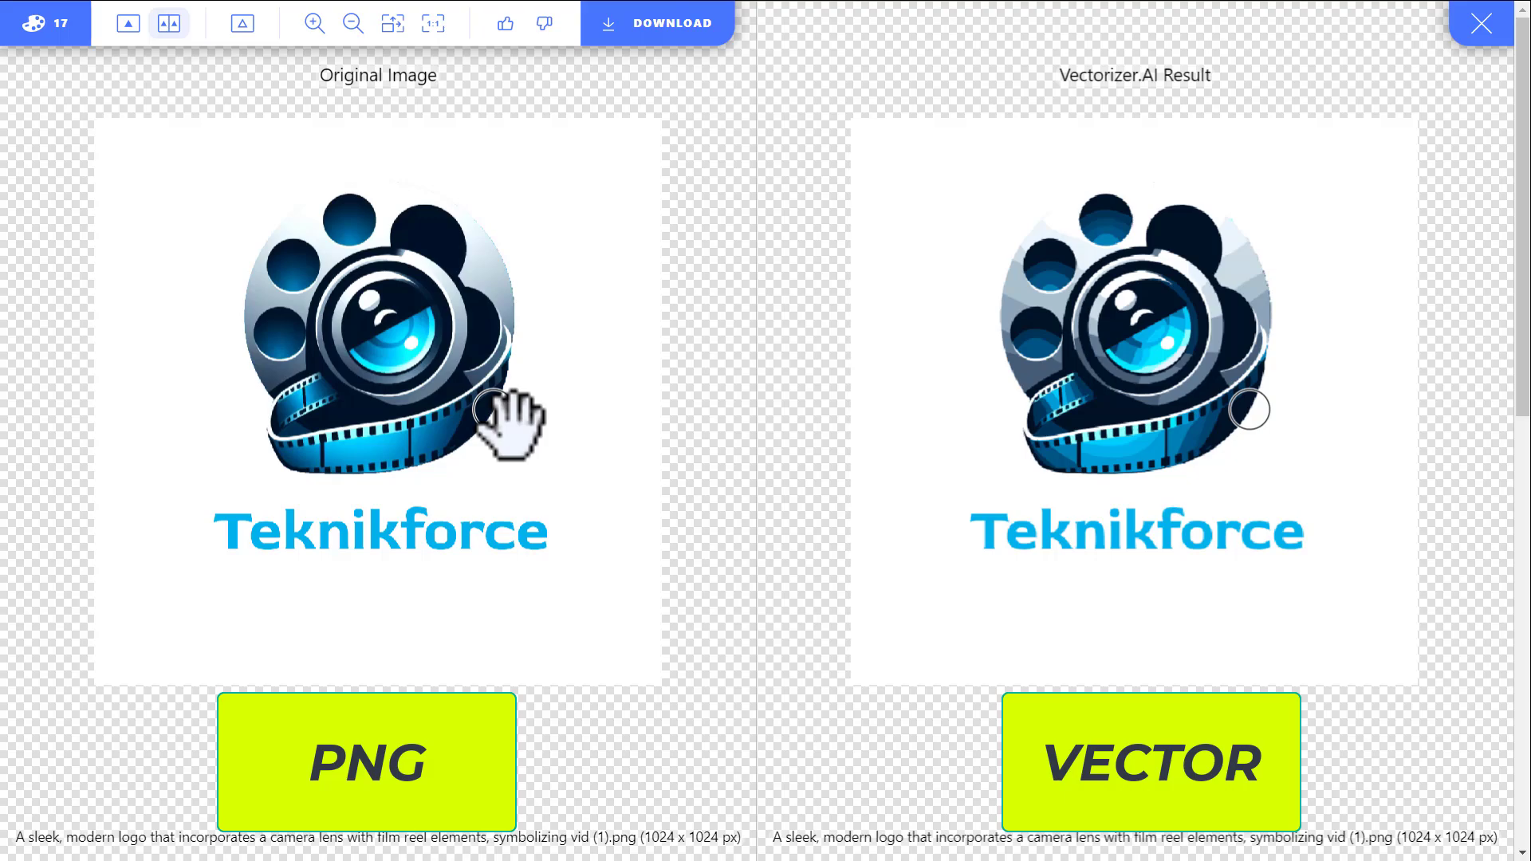
Compare the original logo with the vector result up close, examining edges and color areas around the lens, reel and film strip
scroll(509, 423, up, 3)
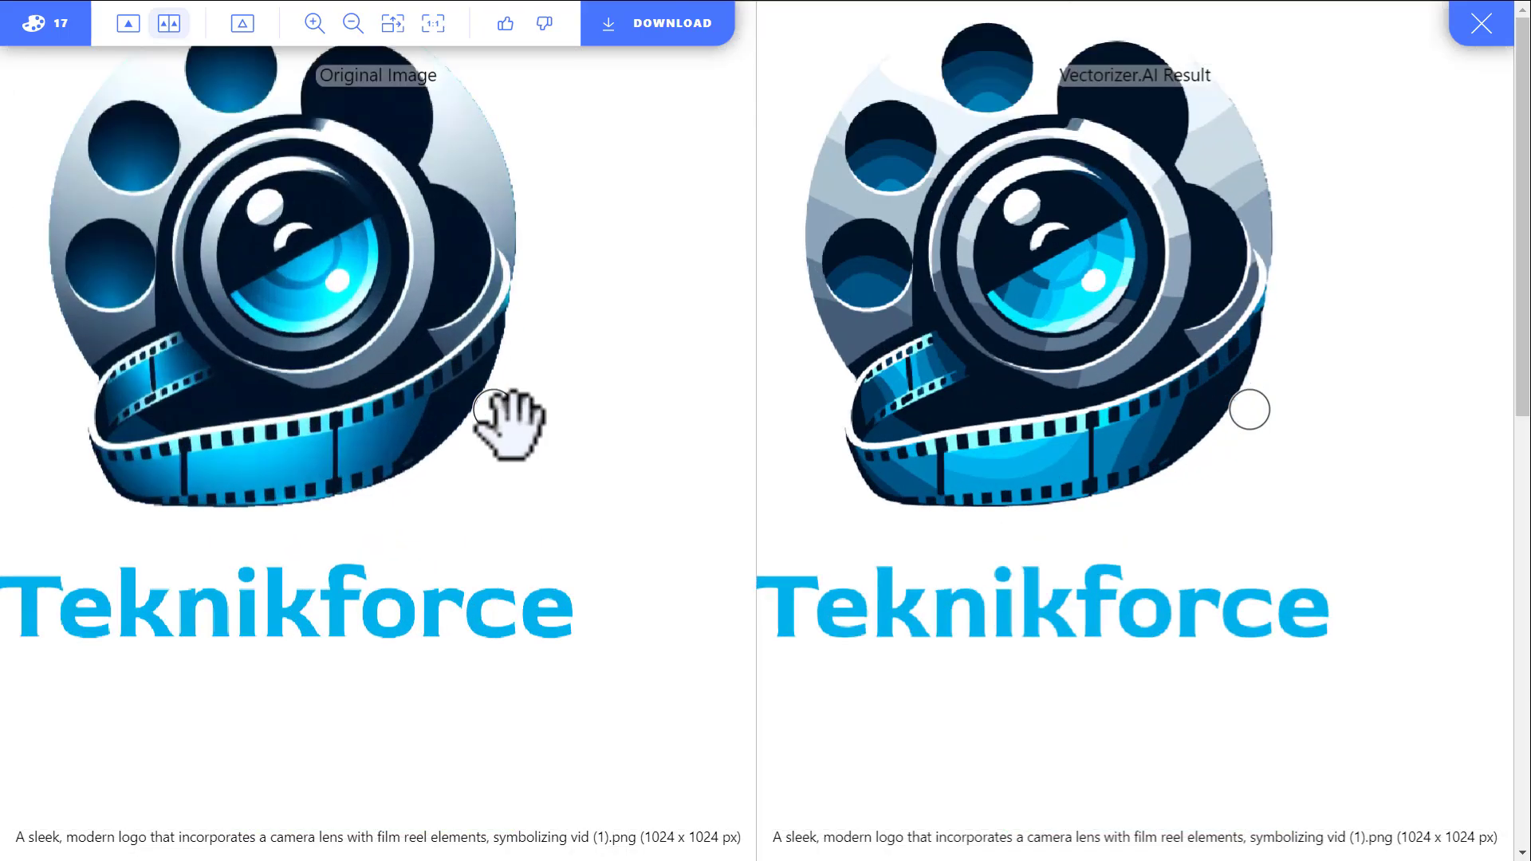
scroll(508, 423, up, 4)
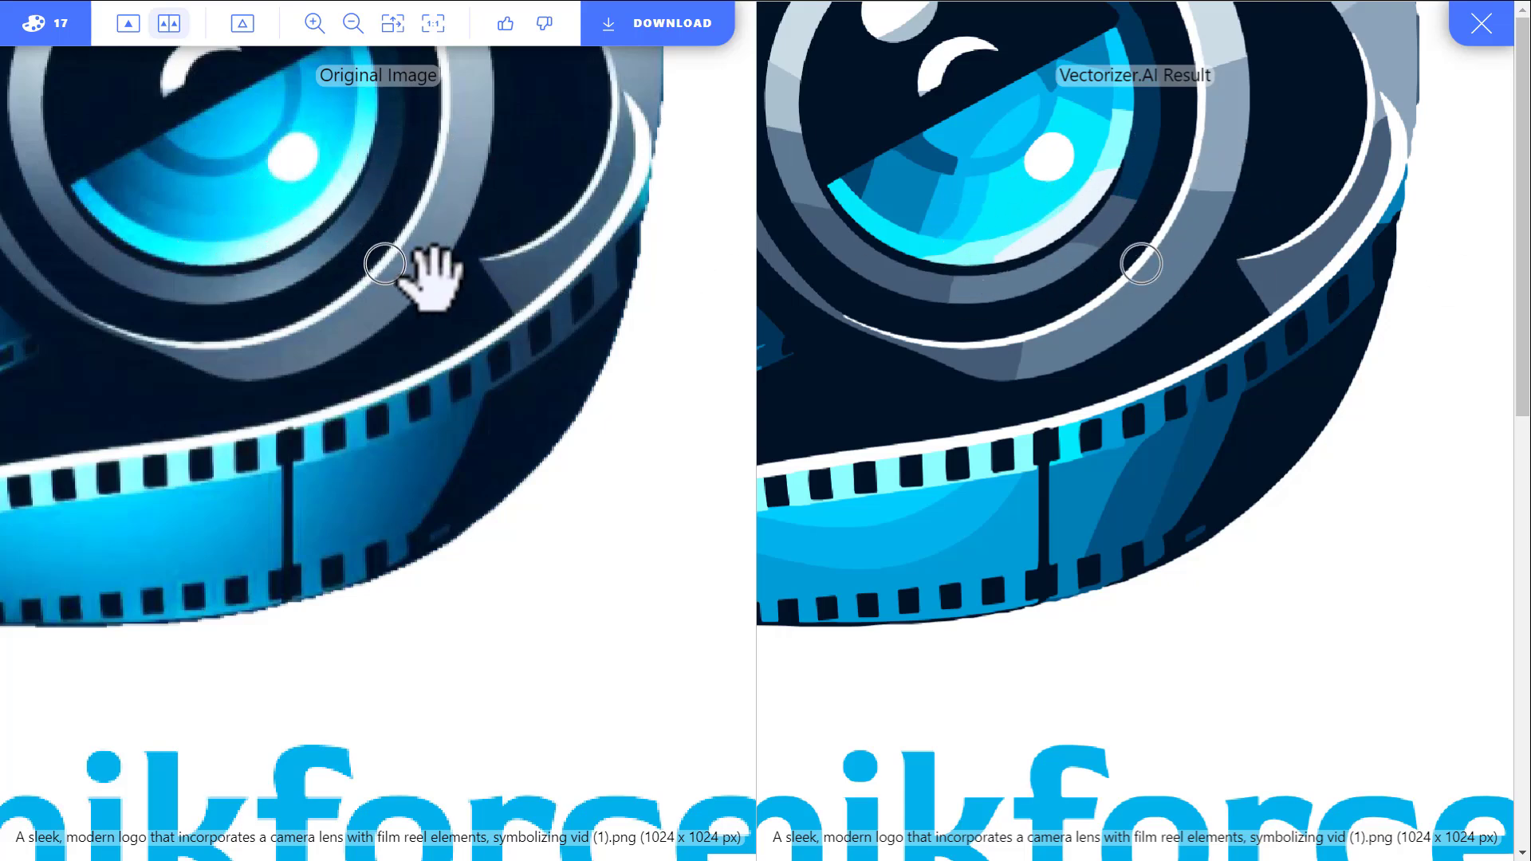
scroll(588, 449, down, 2)
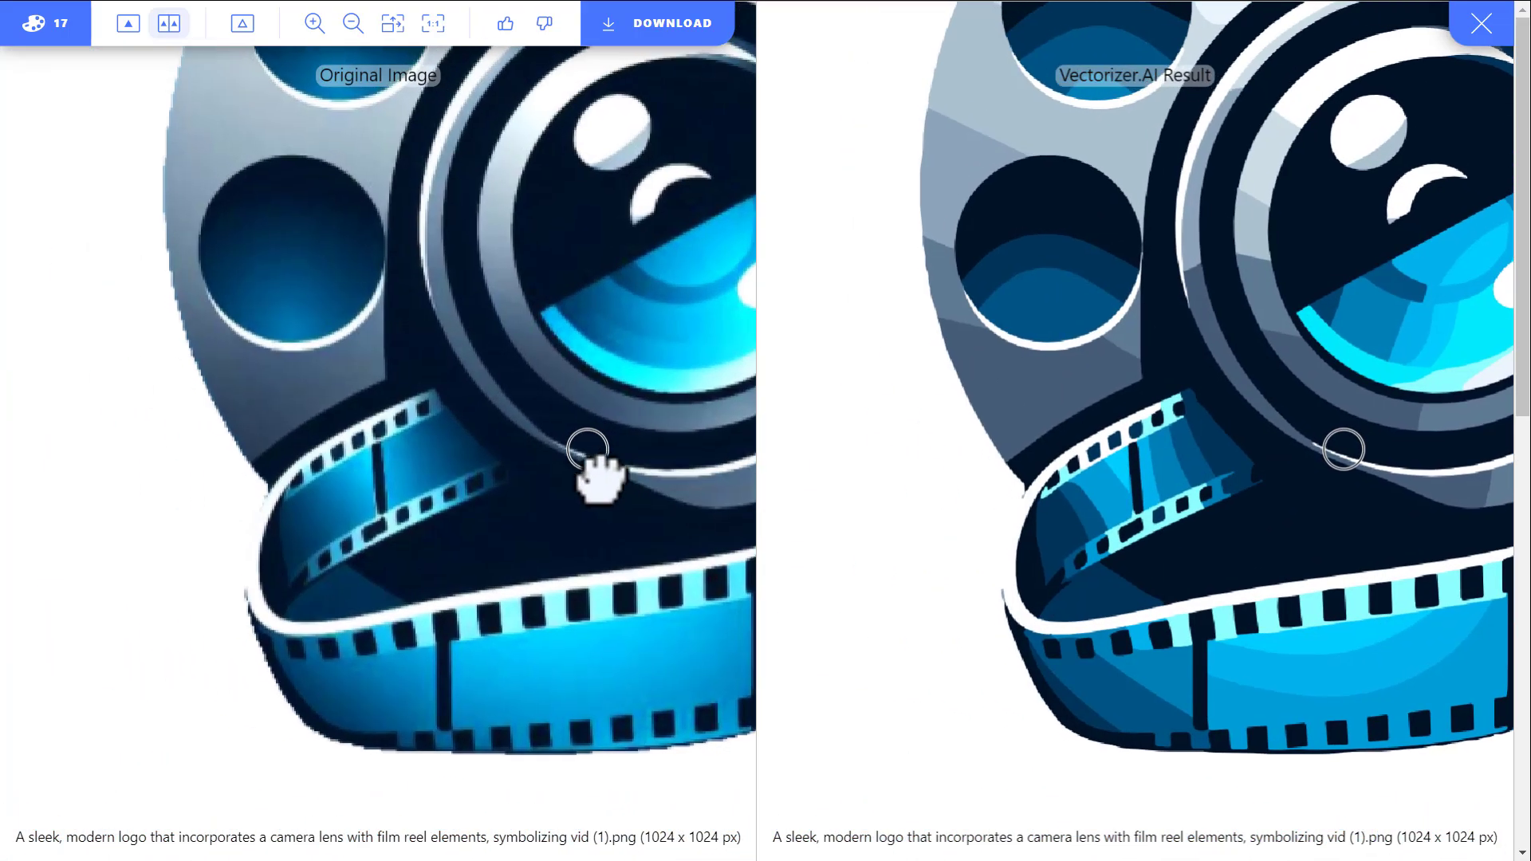
scroll(587, 449, up, 5)
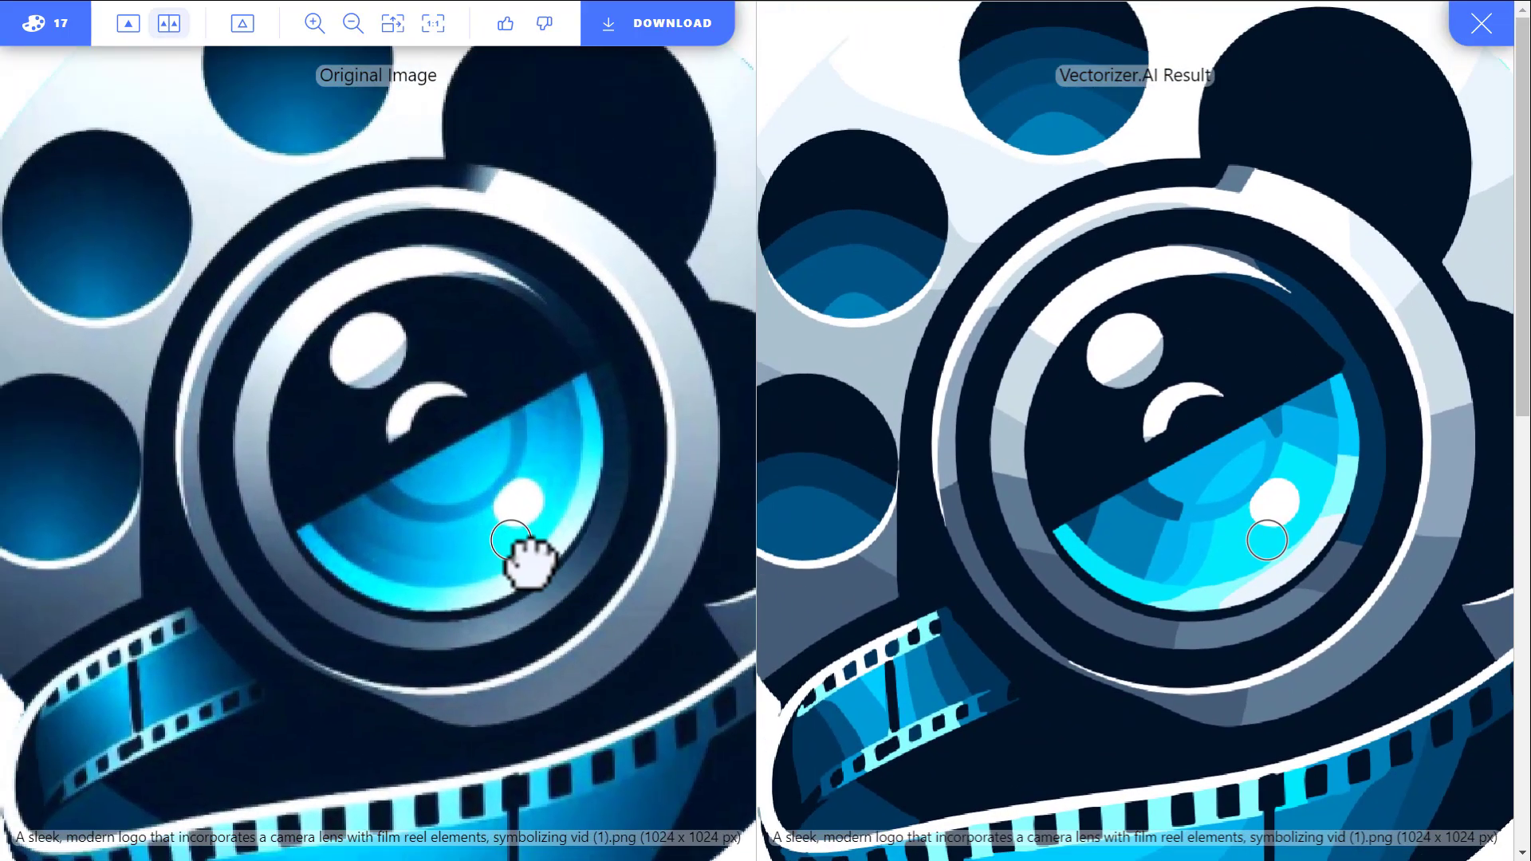
scroll(530, 505, down, 3)
scroll(582, 530, up, 4)
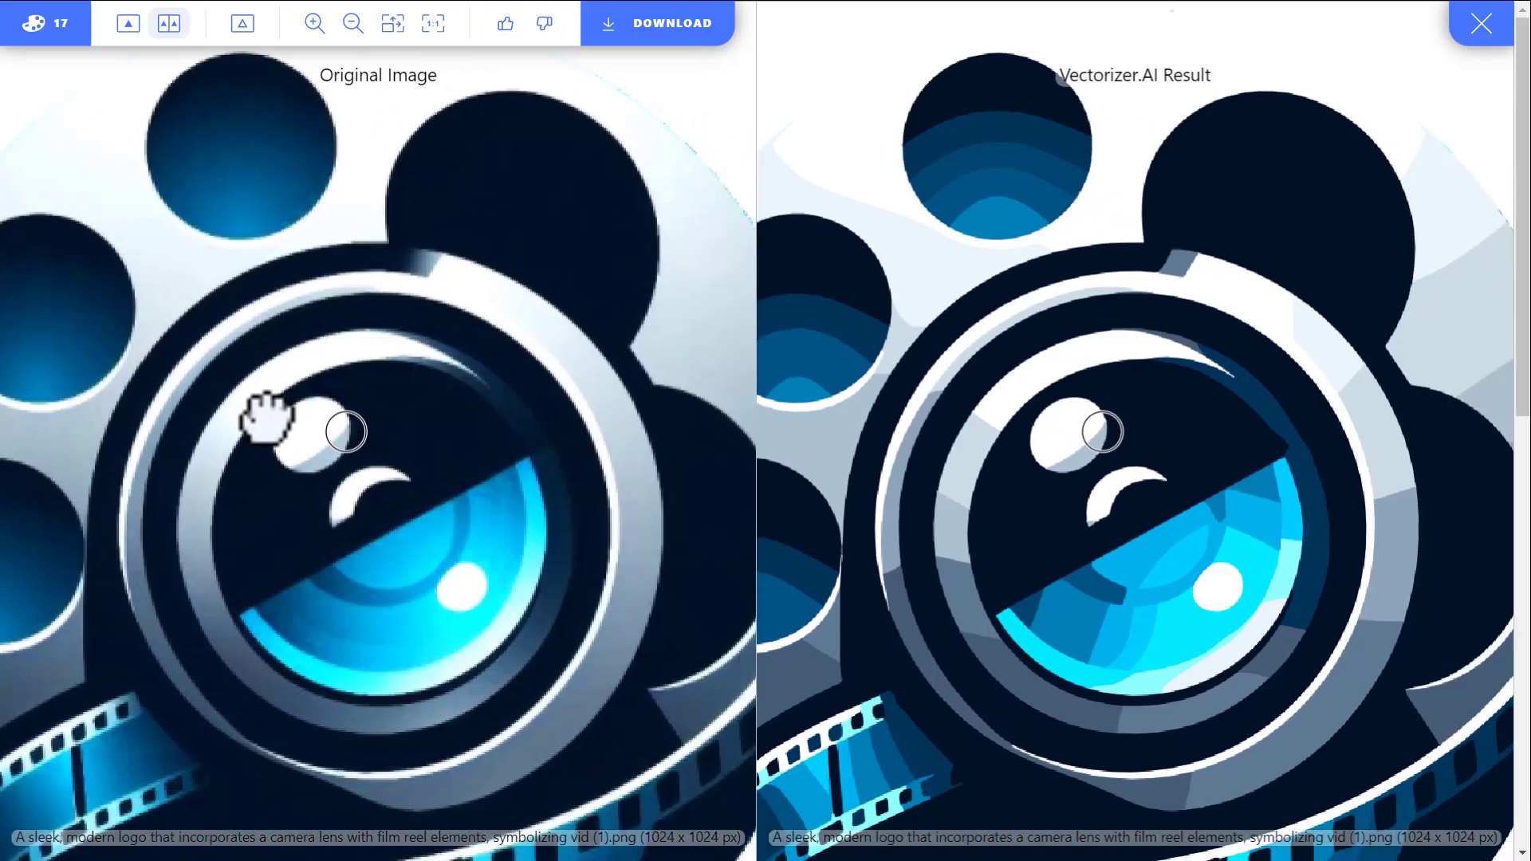
drag(265, 414, 335, 317)
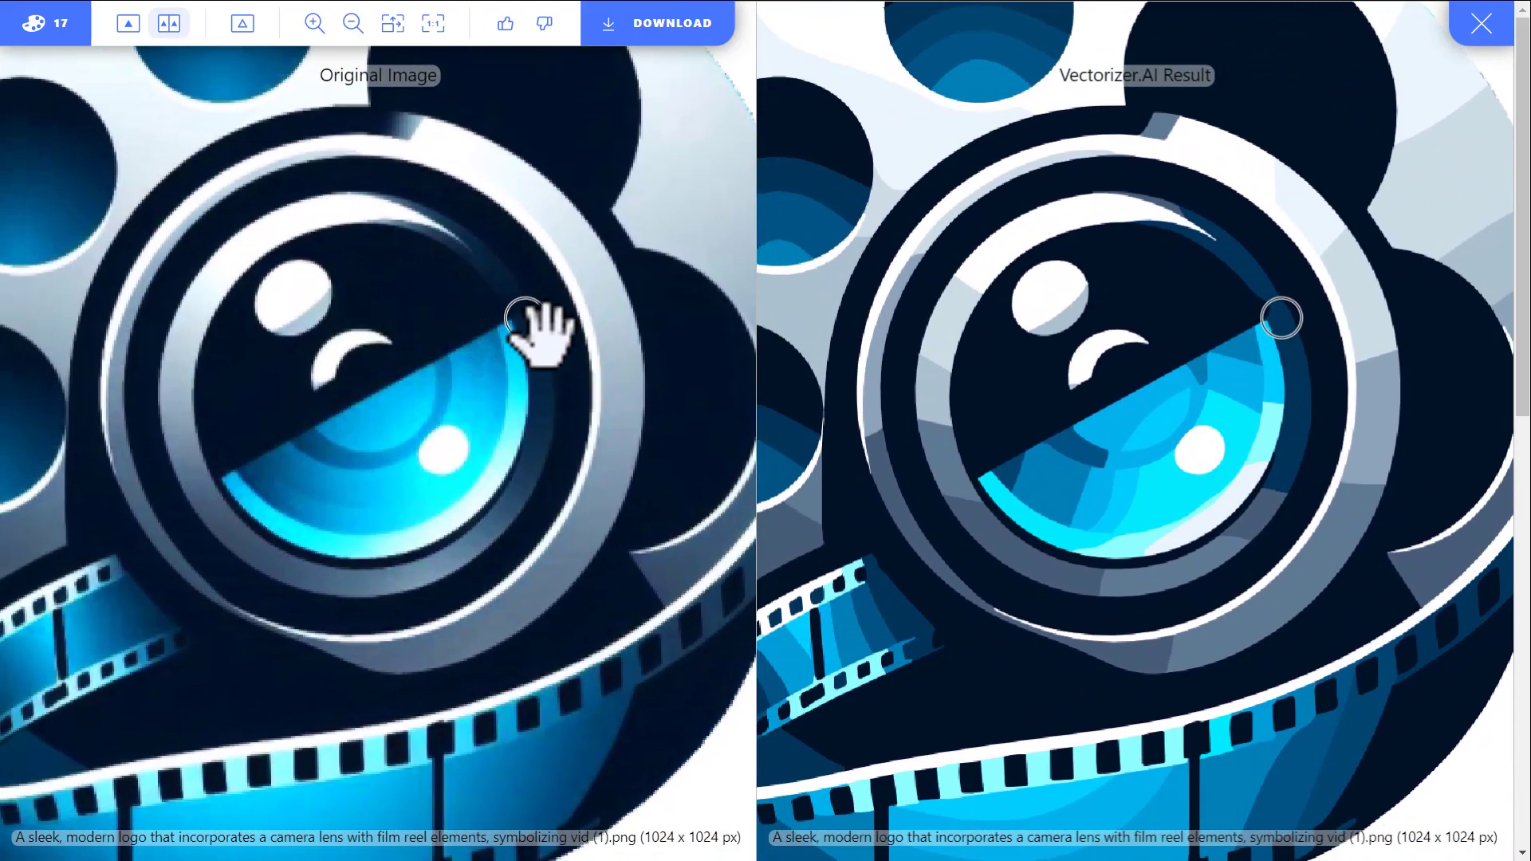
scroll(536, 325, down, 5)
scroll(560, 320, down, 3)
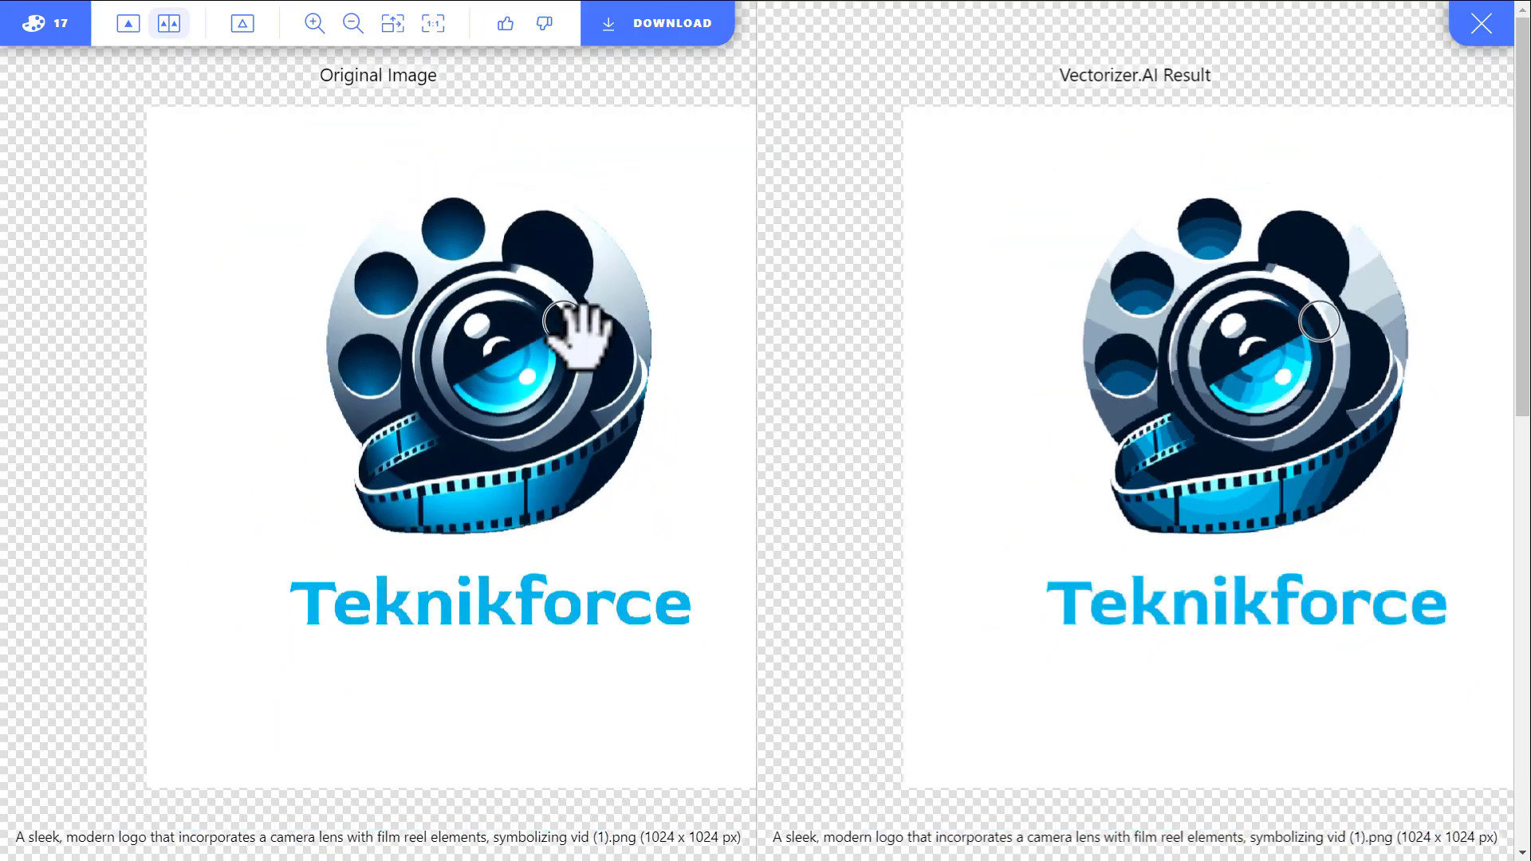
drag(642, 357, 528, 366)
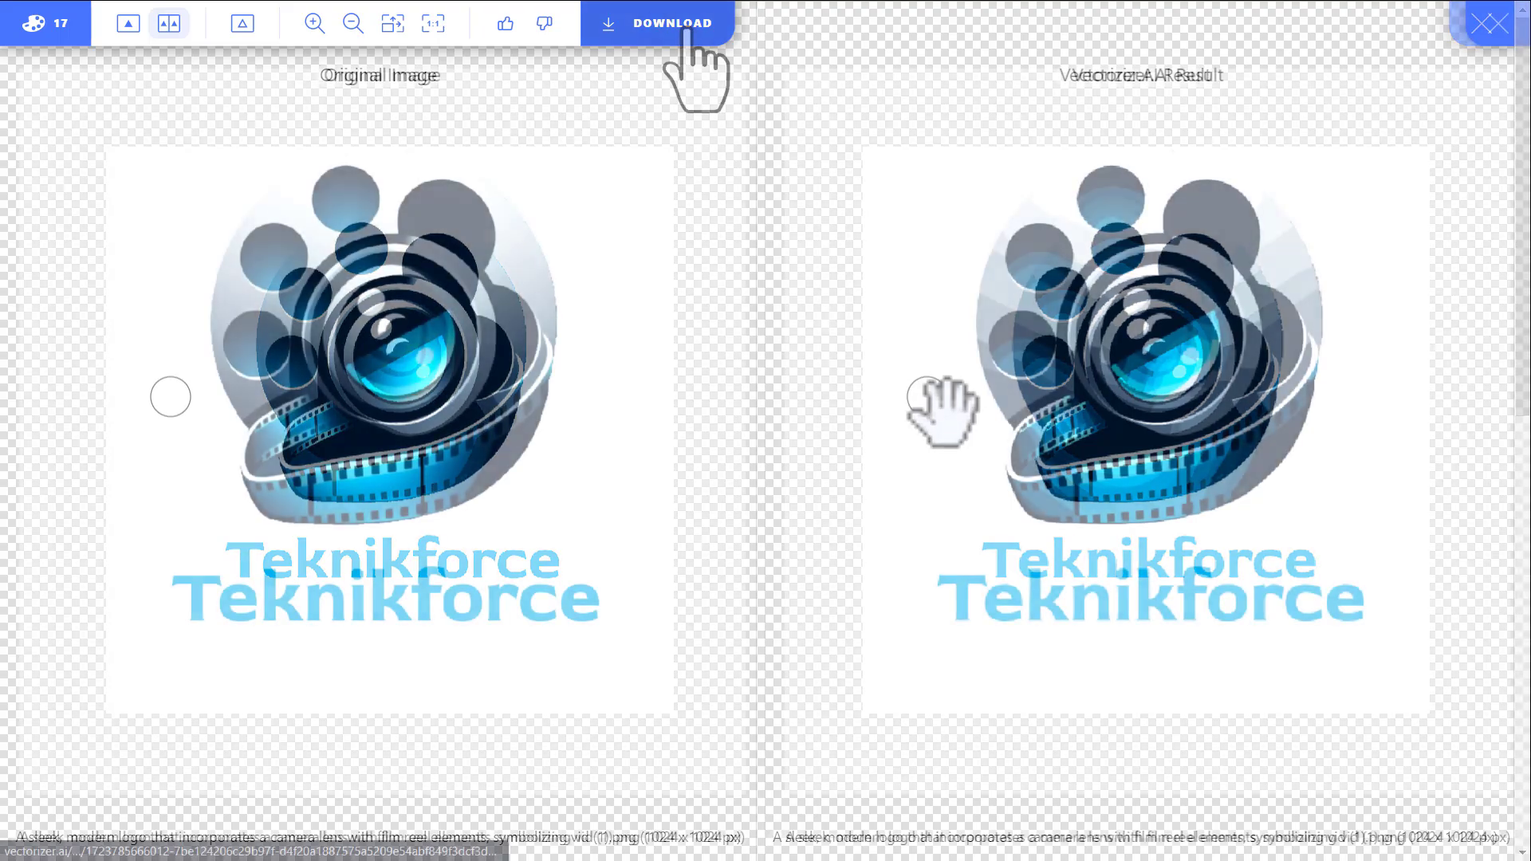
Try to download the vectorized logo as SVG with the default export options, and review the Web App and API subscription plans
click(684, 27)
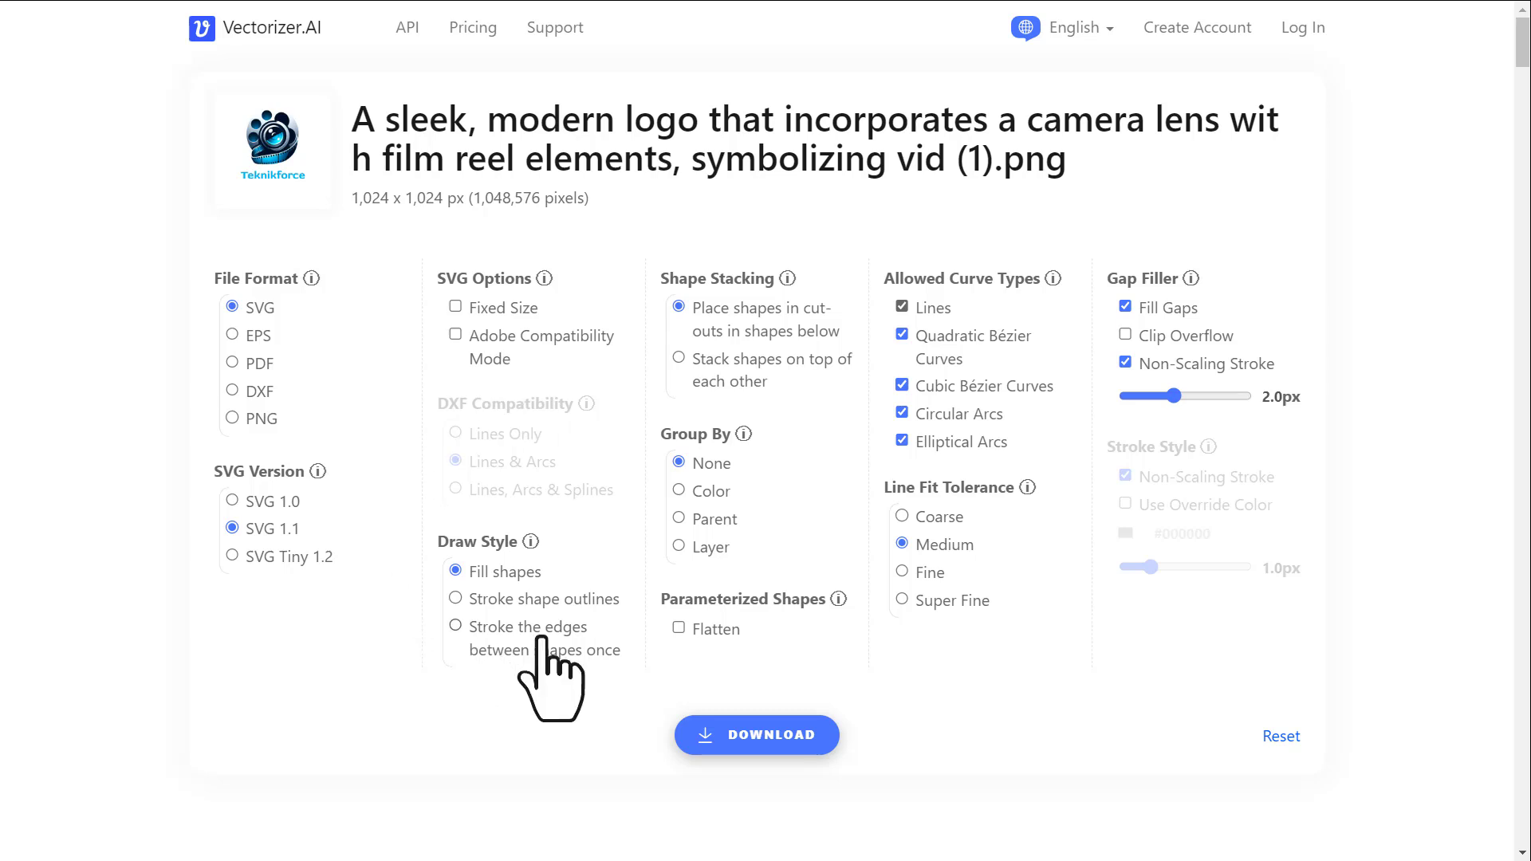
click(764, 735)
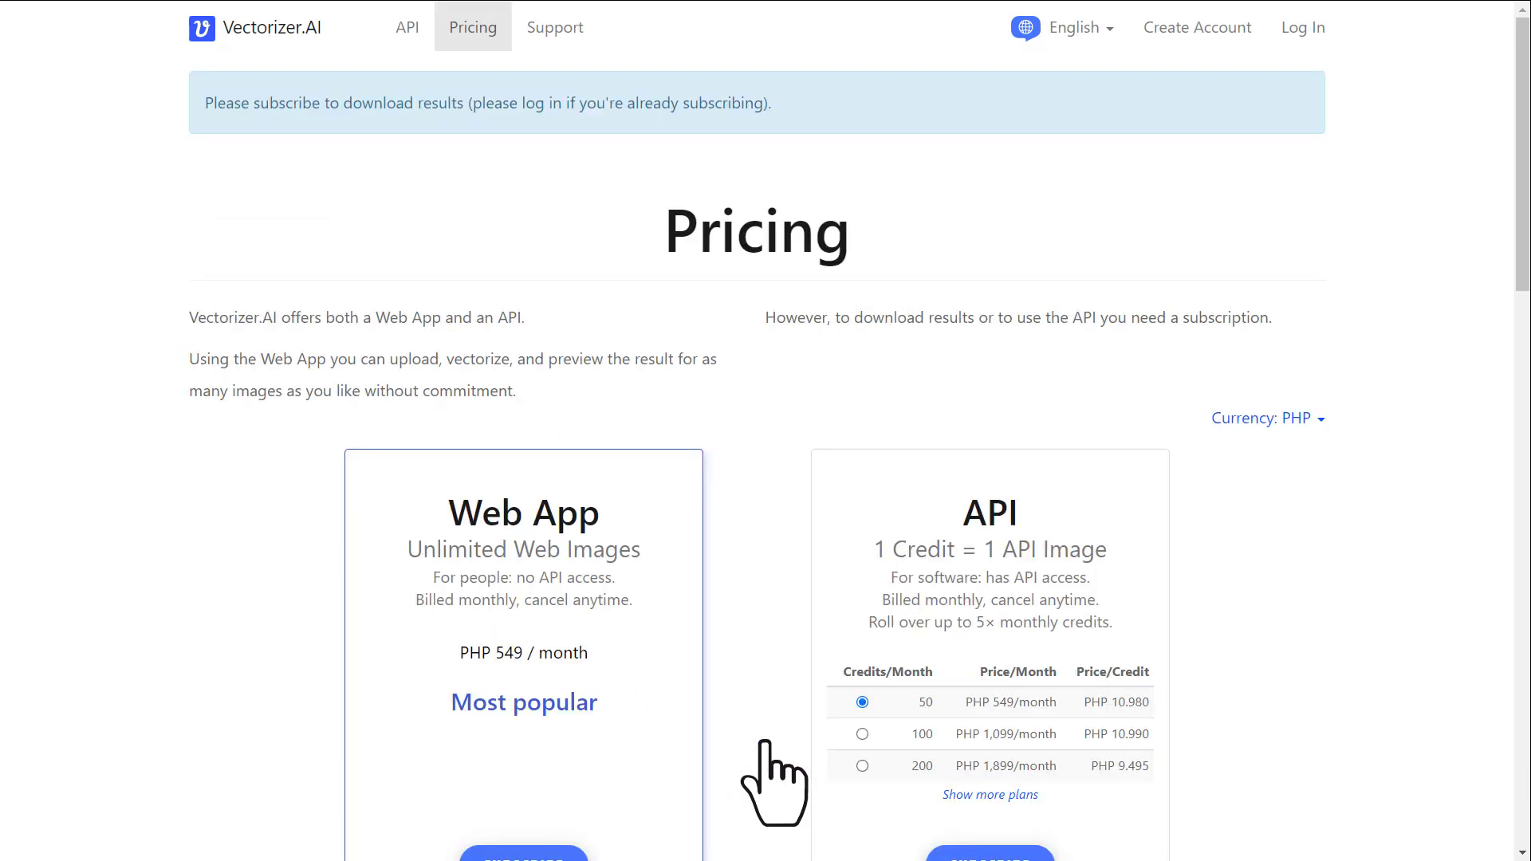
scroll(771, 749, down, 1)
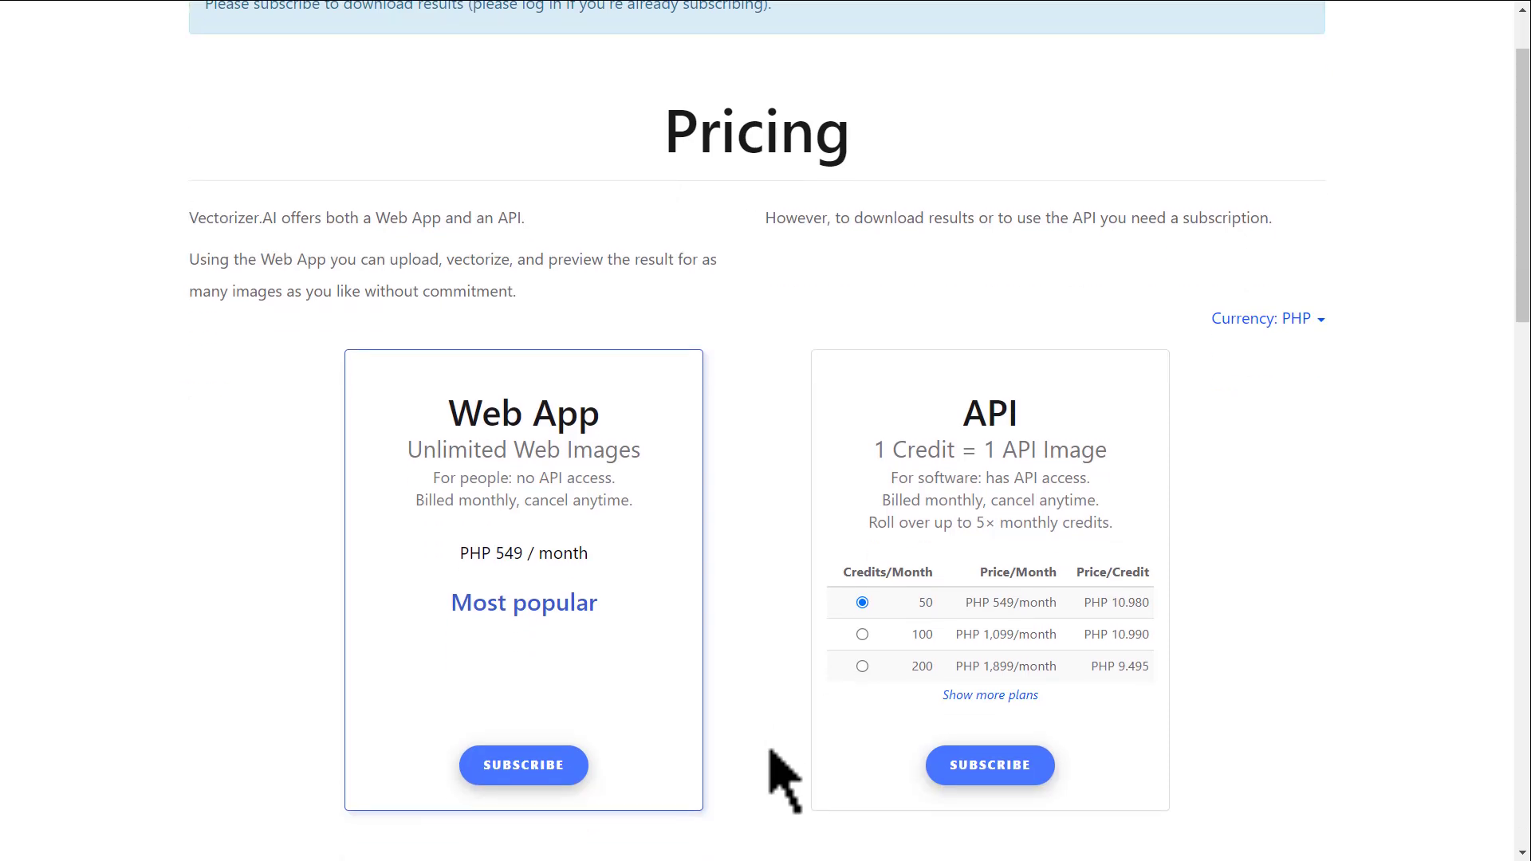
scroll(771, 749, up, 1)
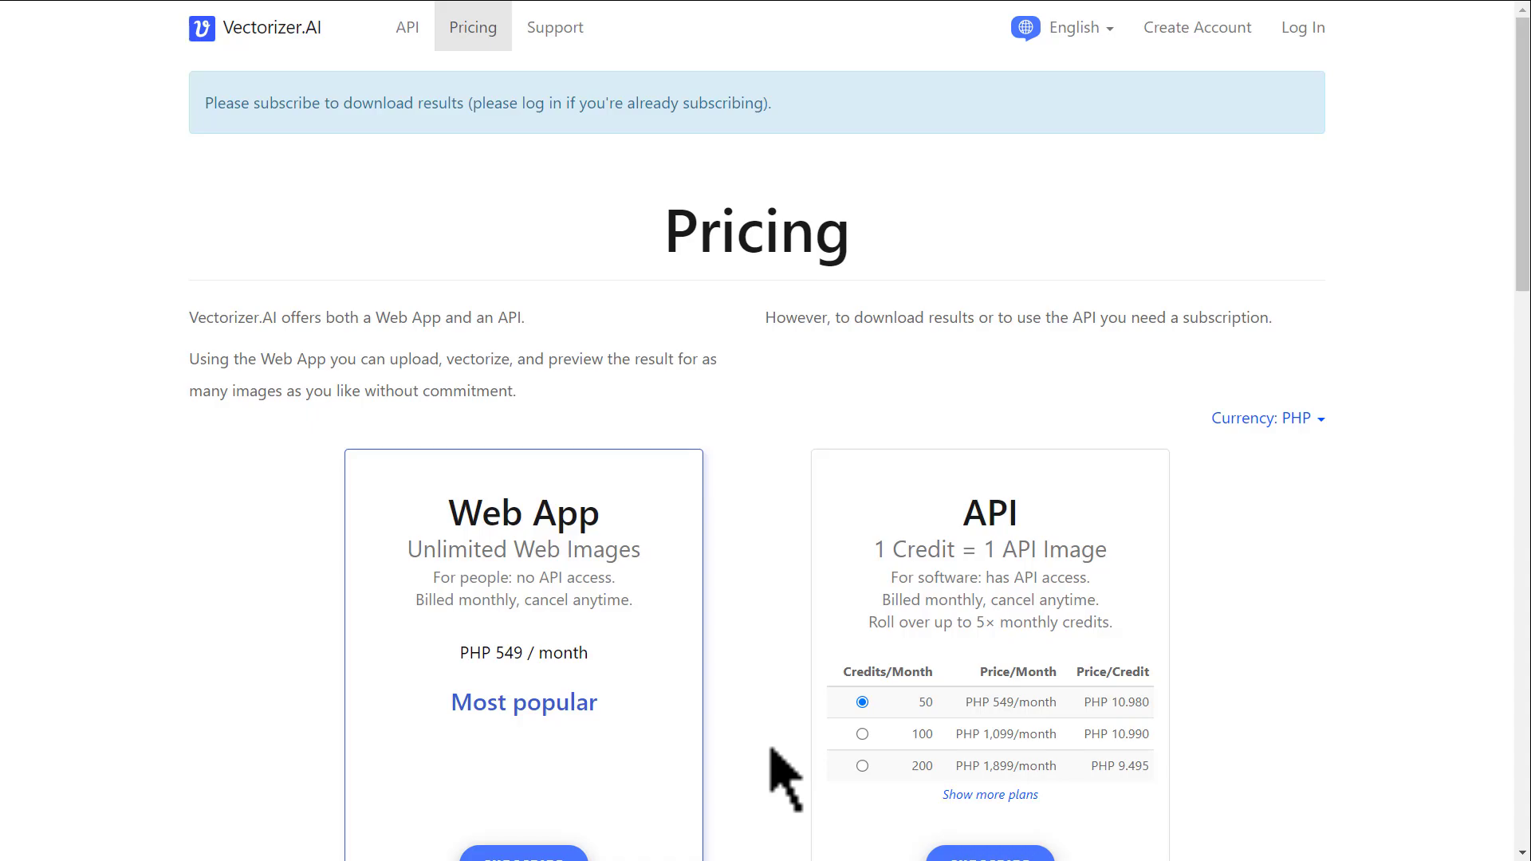
scroll(770, 749, down, 1)
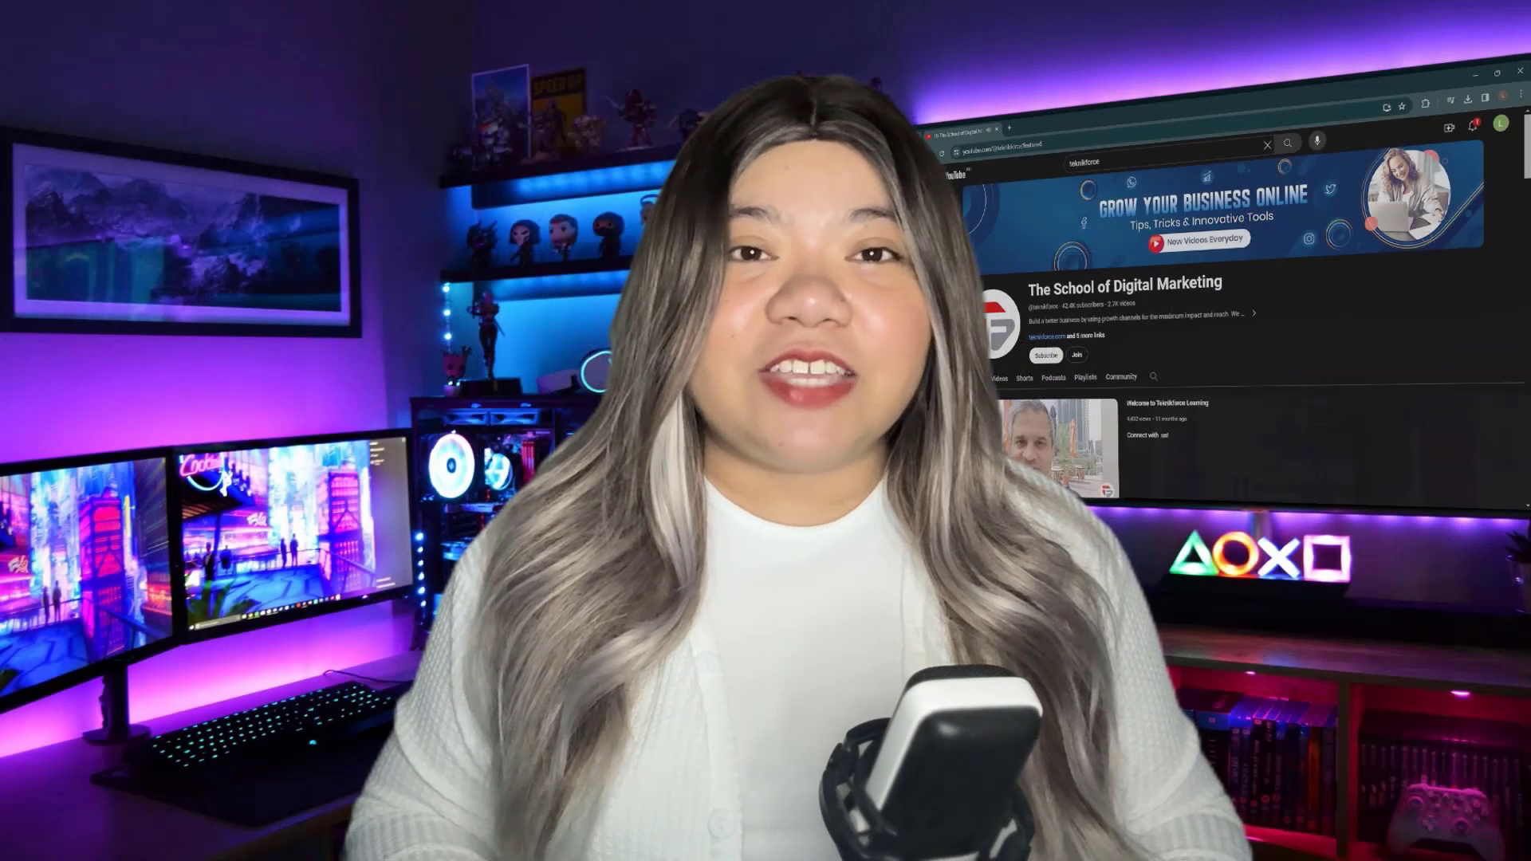